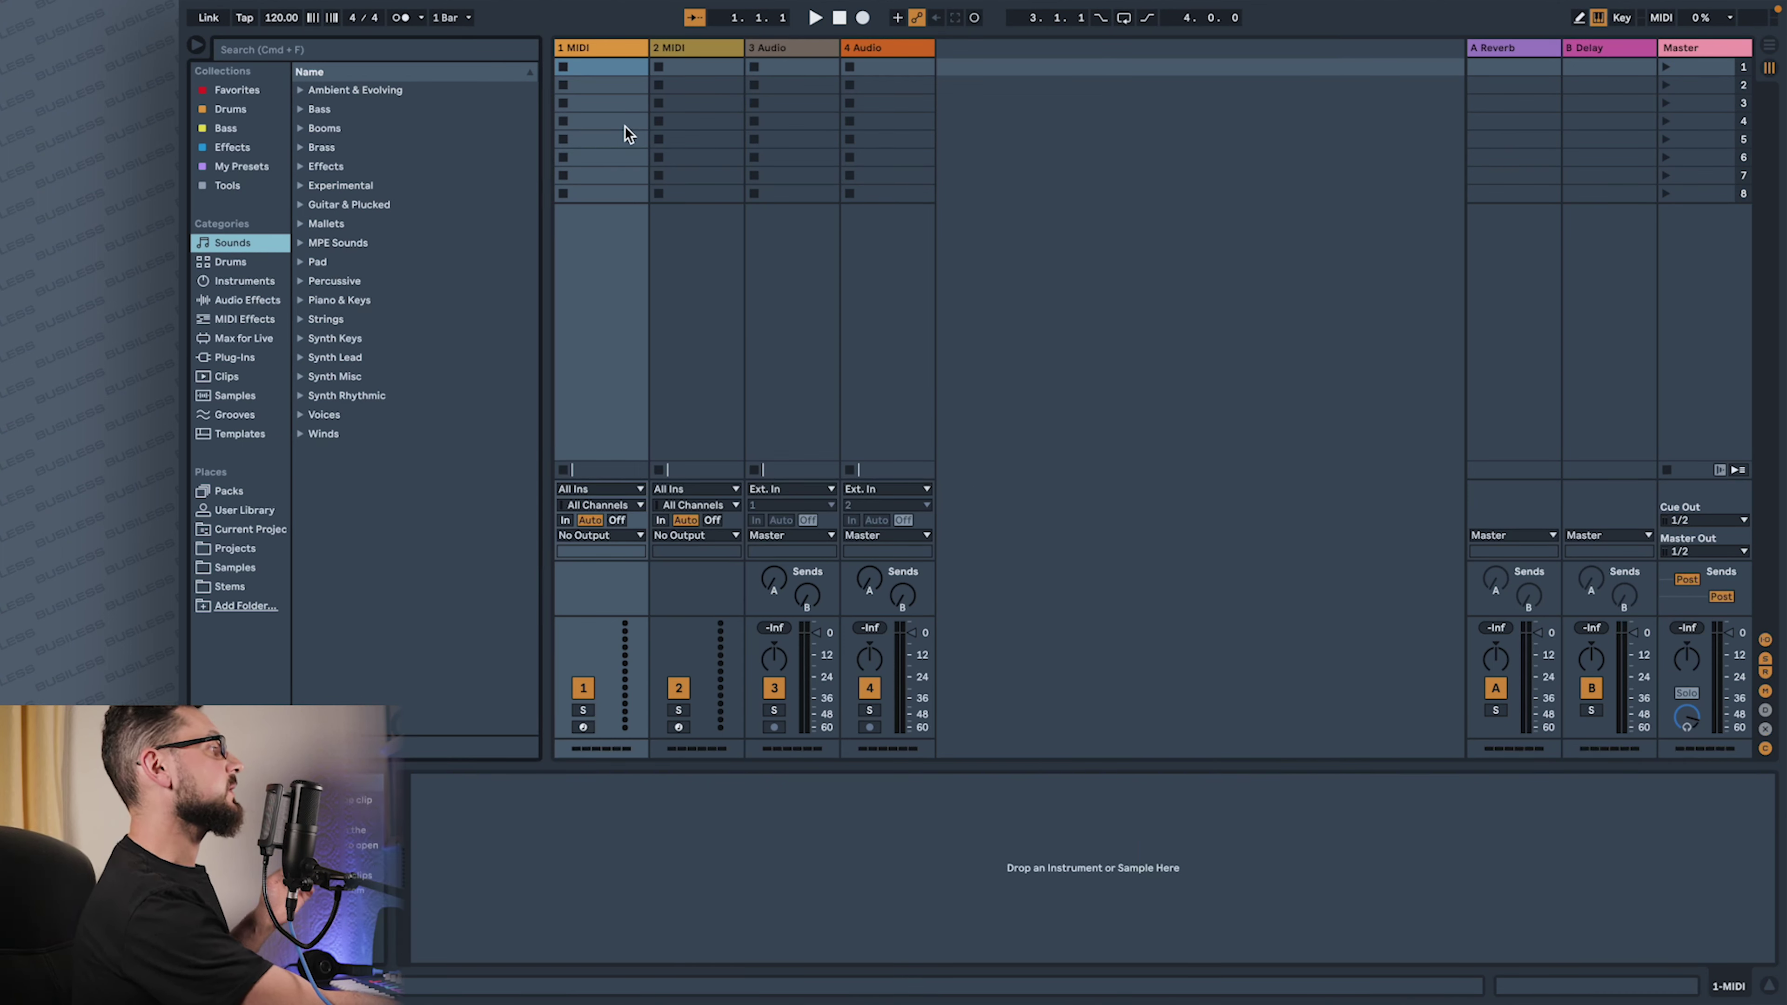
# Step: Inspect the MIDI and audio tracks and the reverb and delay returns
pyautogui.click(695, 48)
pyautogui.click(795, 48)
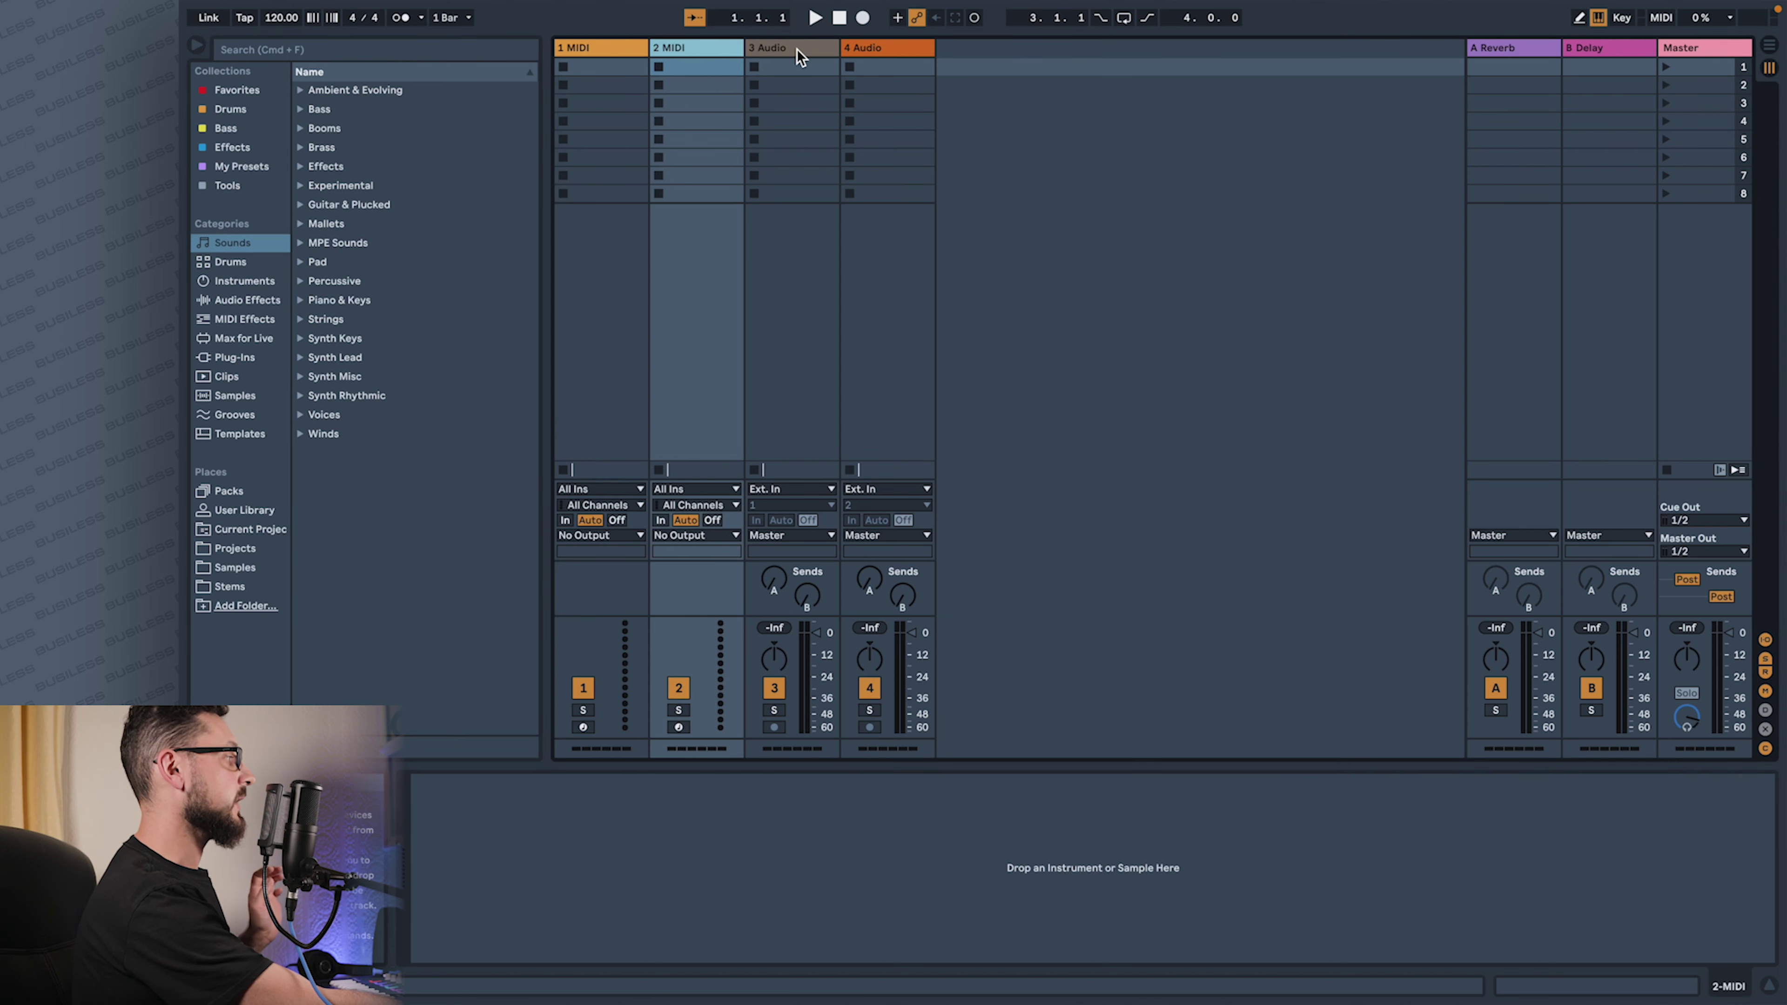
pyautogui.click(896, 45)
pyautogui.click(1501, 51)
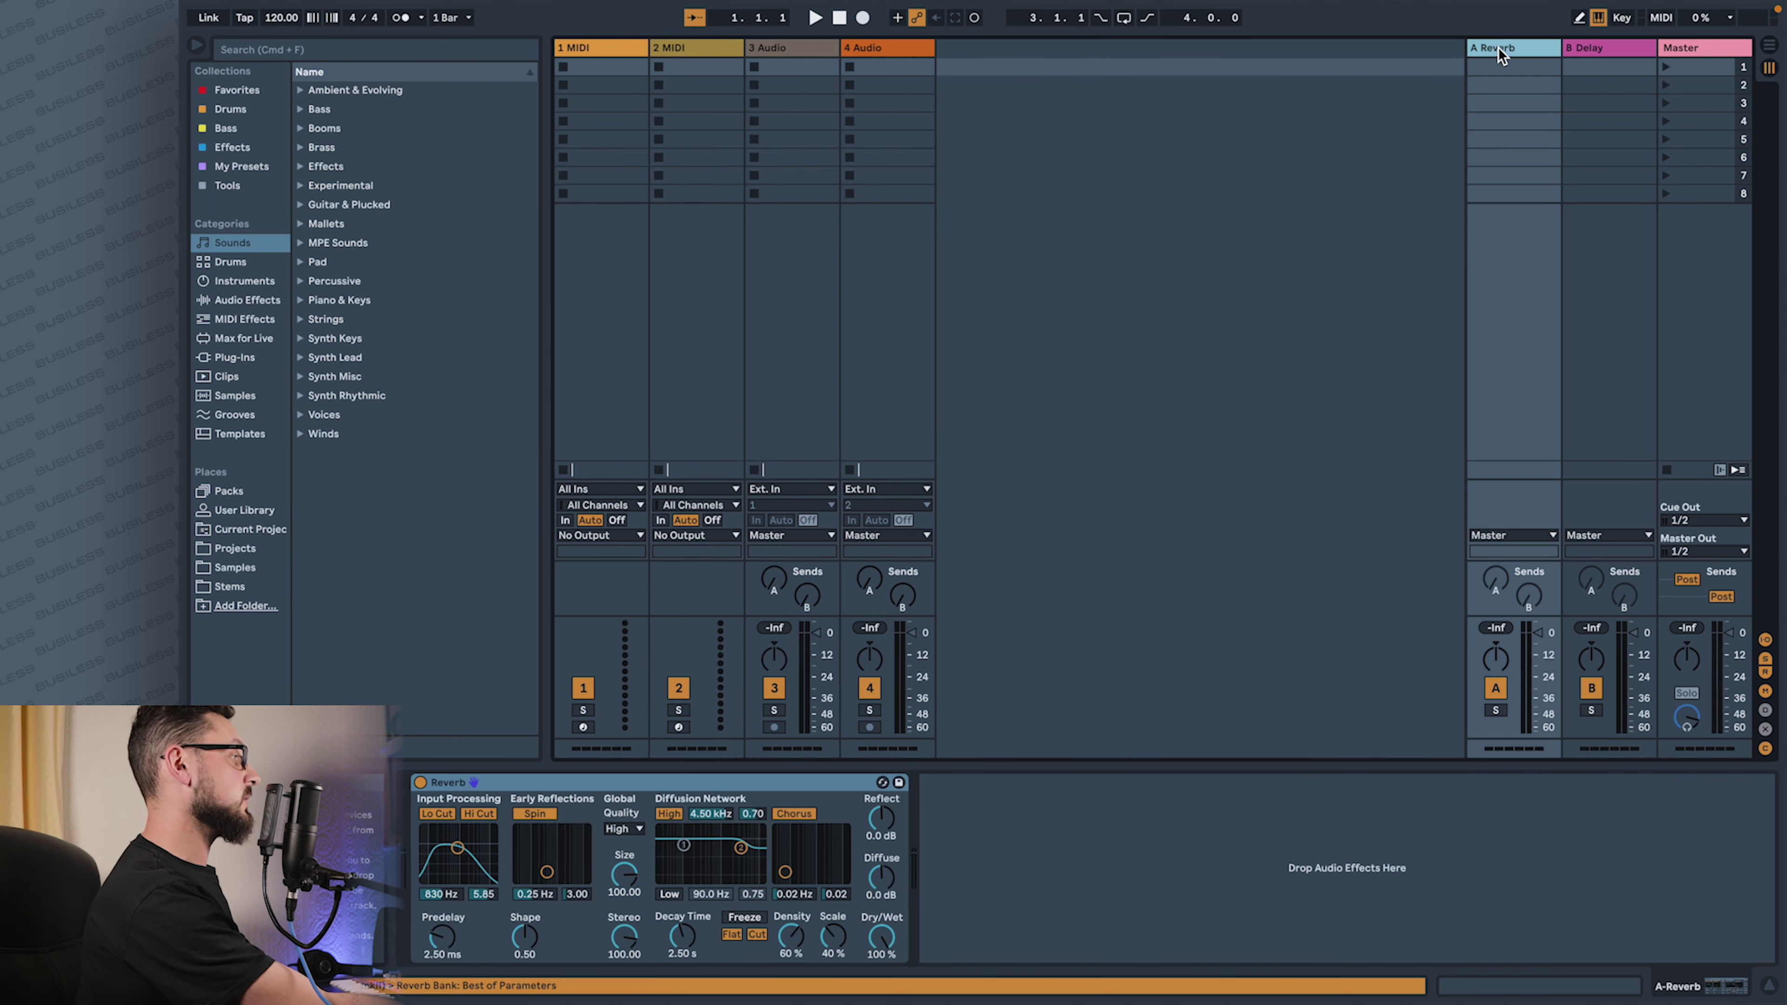
pyautogui.click(1640, 58)
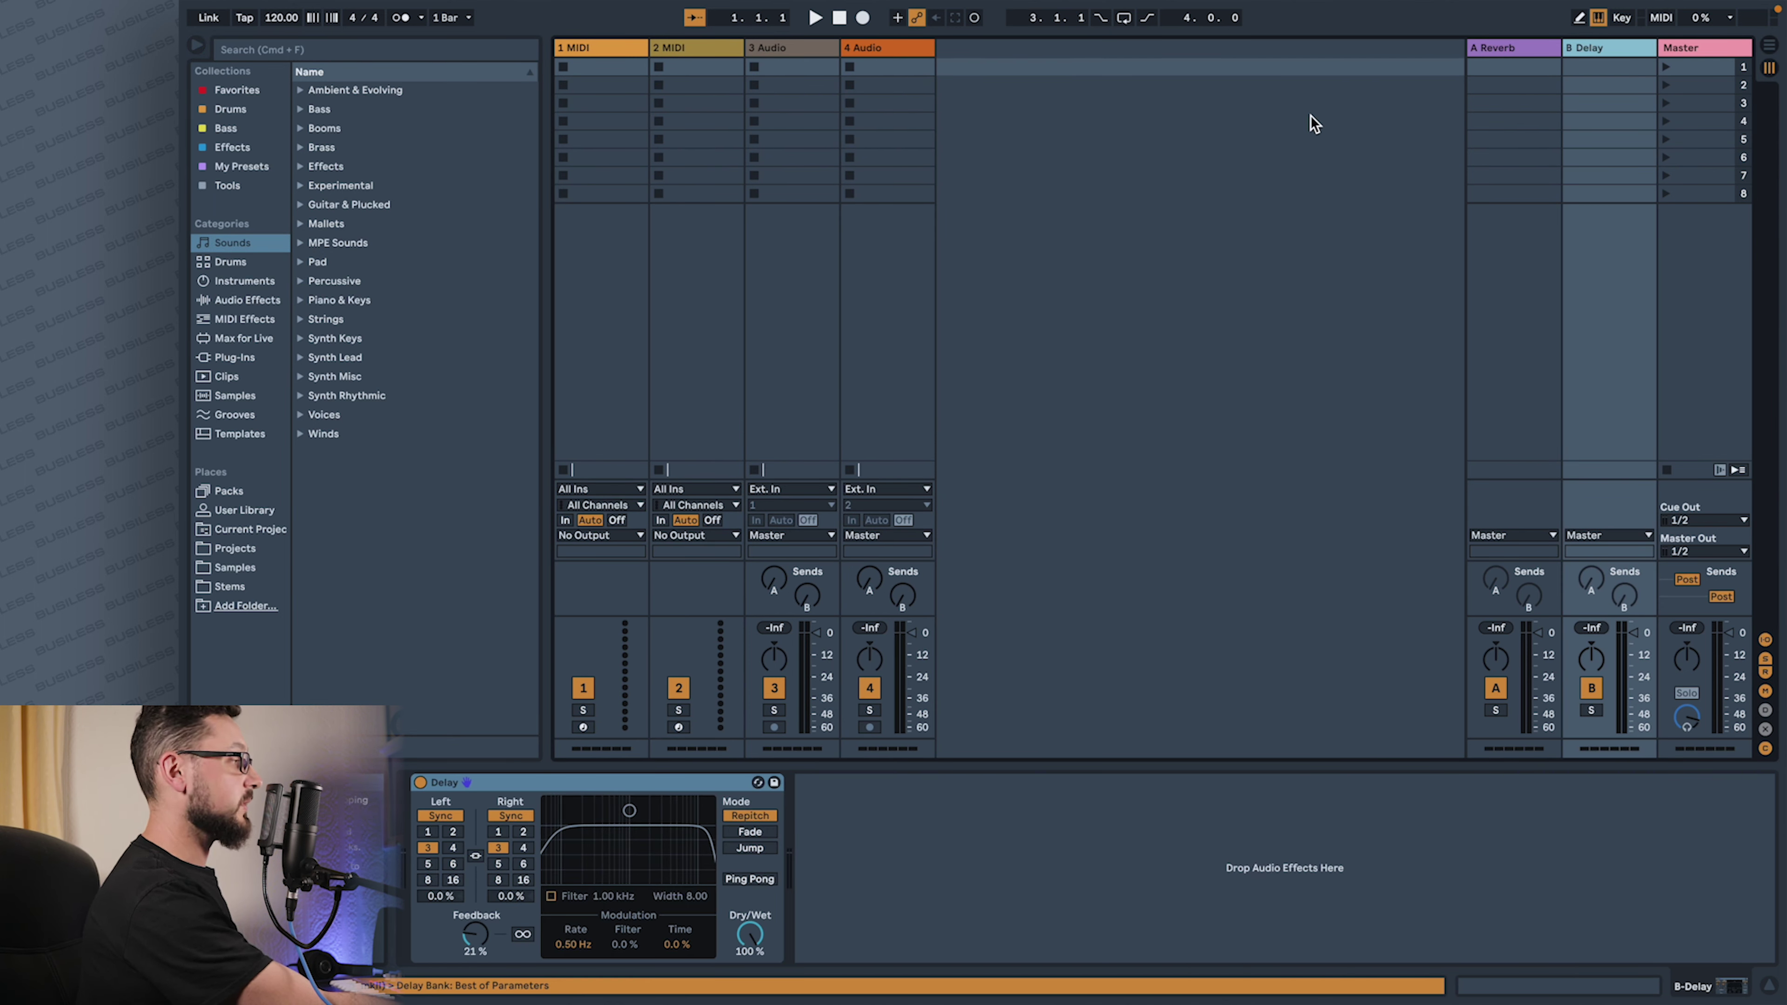
pyautogui.click(1098, 176)
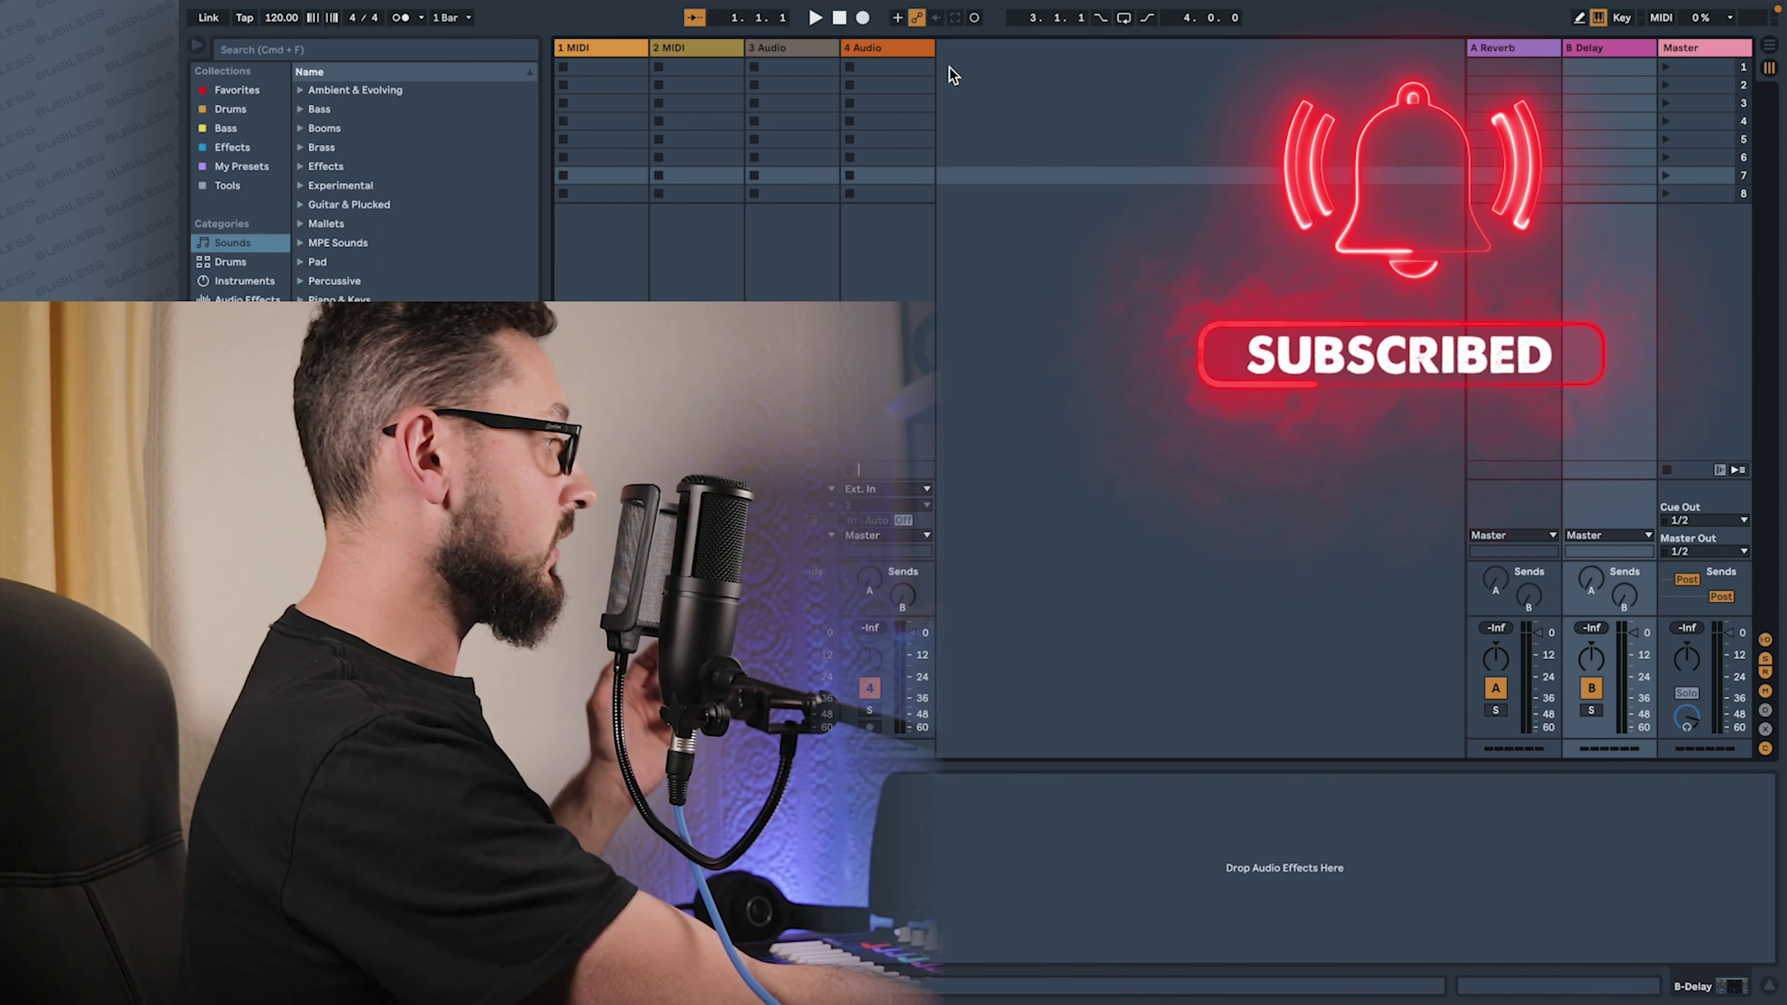
# Step: Colour both MIDI tracks and 3 Audio magenta, and 4 Audio purple
pyautogui.rightClick(619, 48)
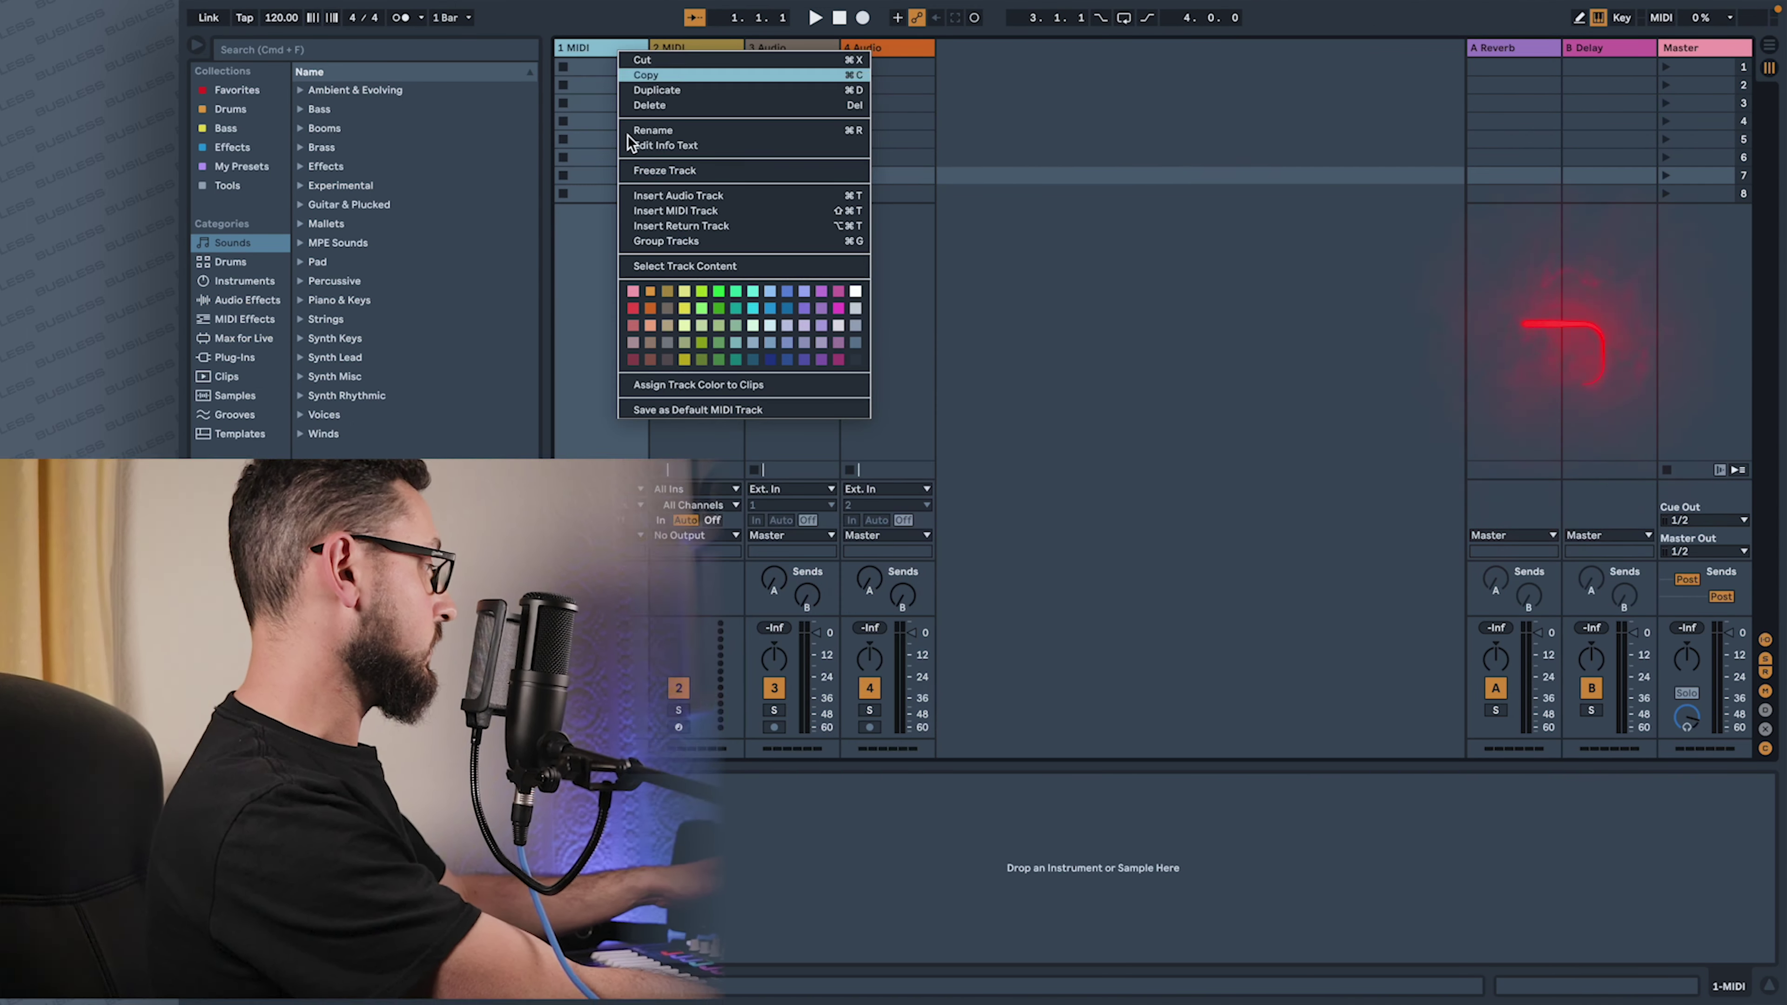
pyautogui.click(839, 291)
pyautogui.rightClick(730, 51)
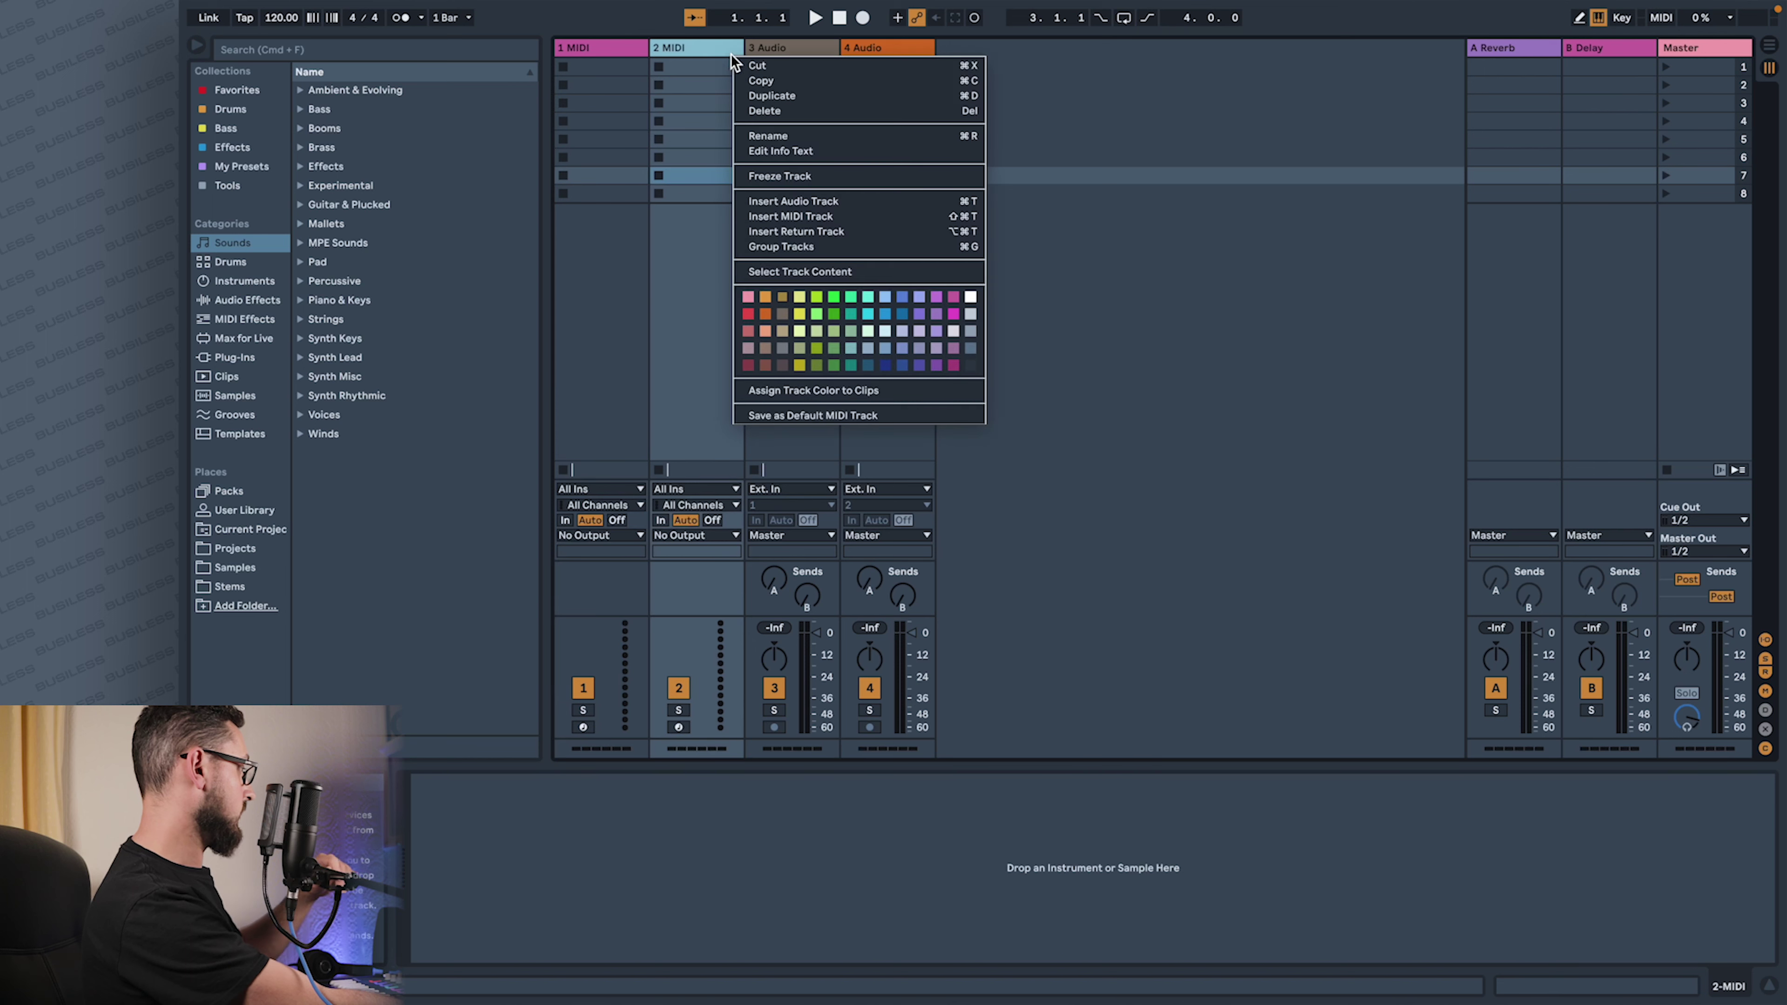
pyautogui.click(943, 291)
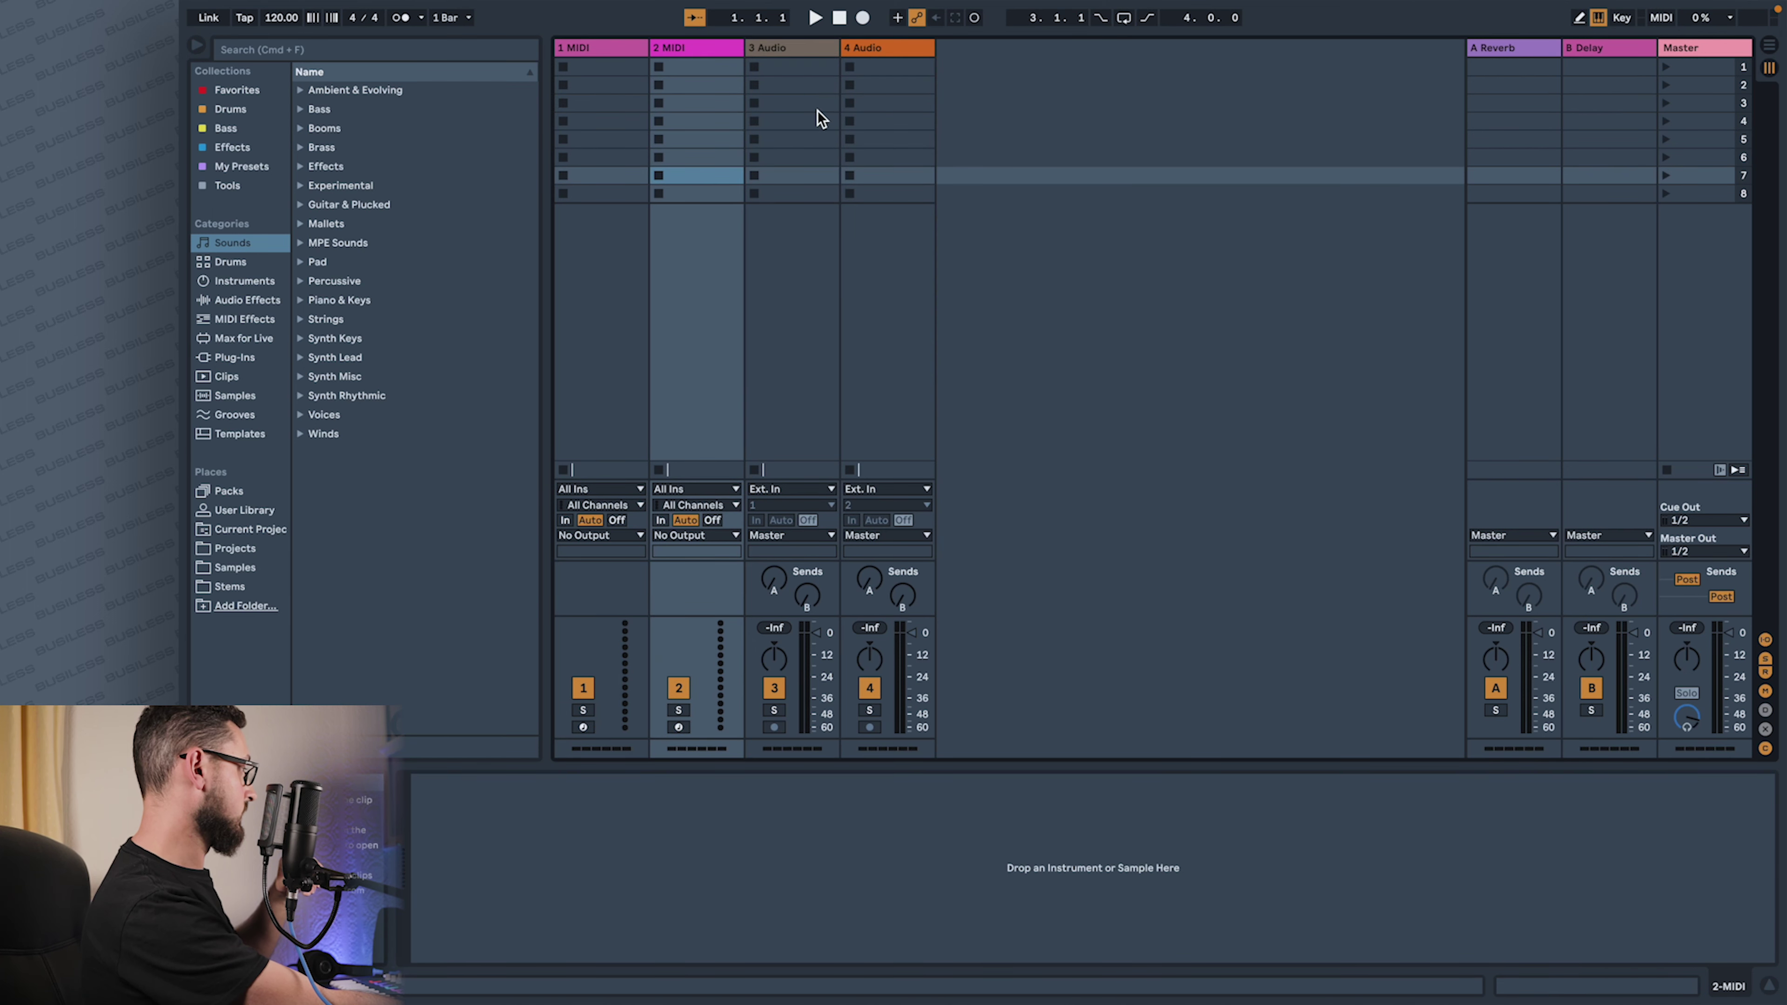
pyautogui.rightClick(808, 58)
pyautogui.click(1029, 363)
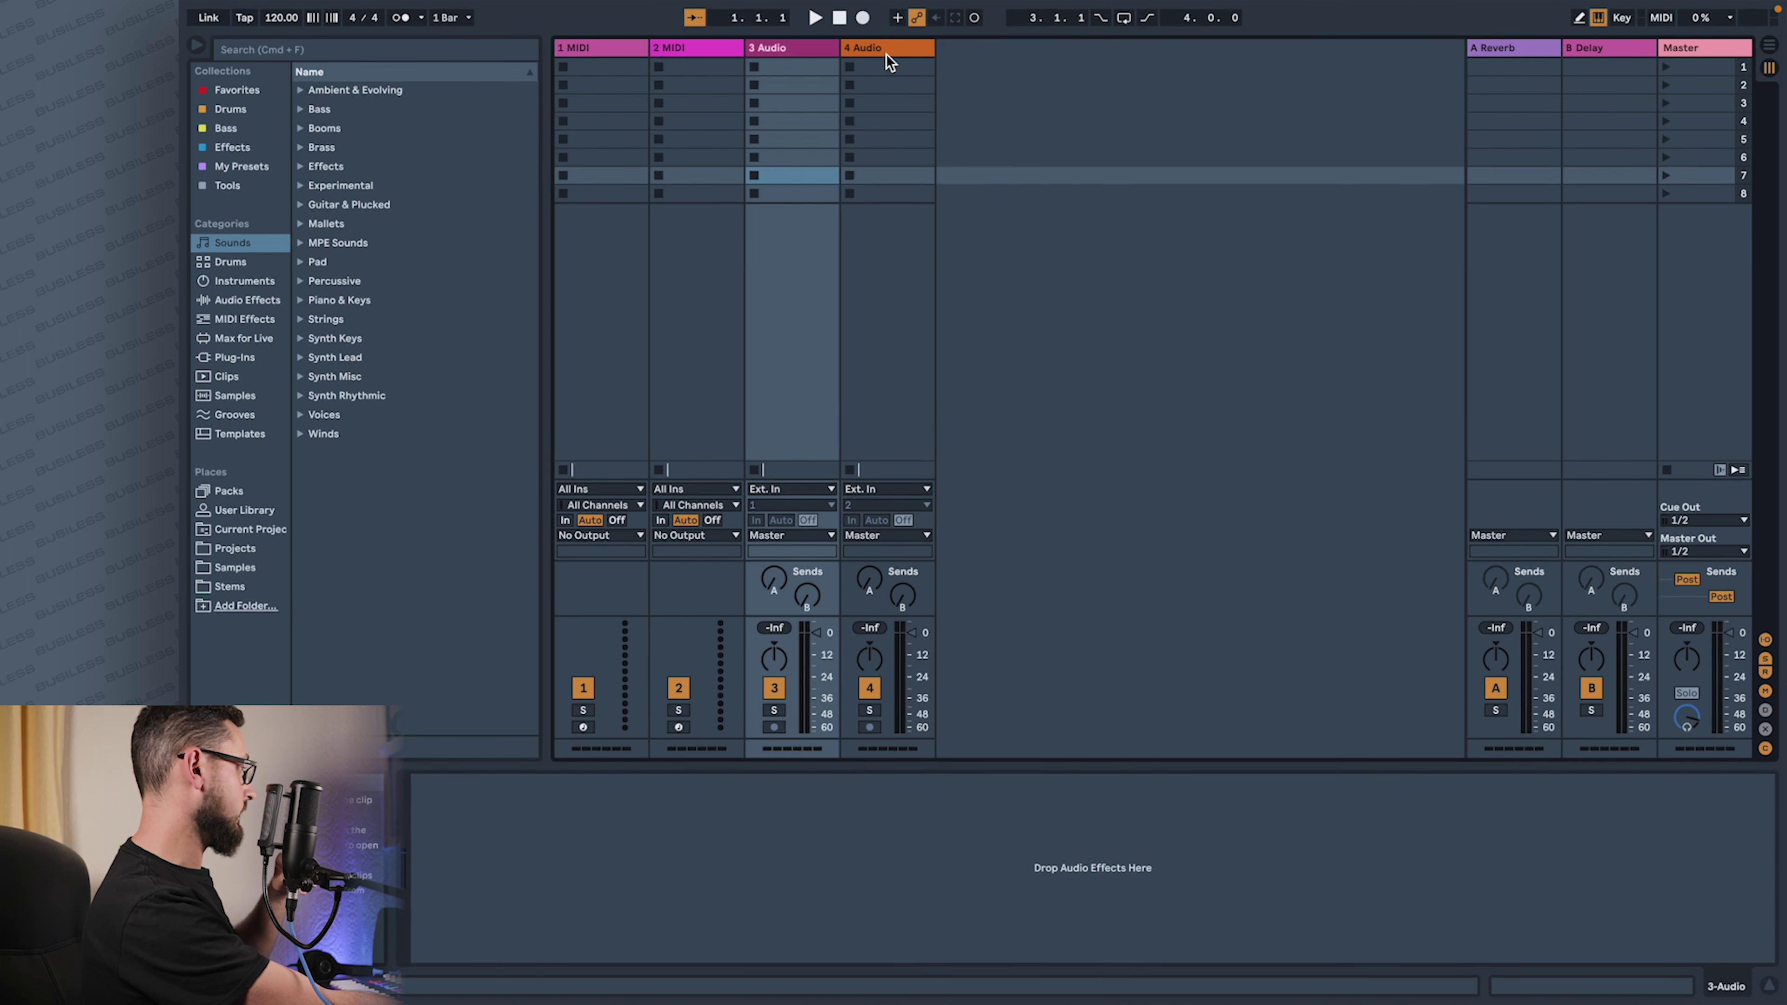
pyautogui.rightClick(887, 52)
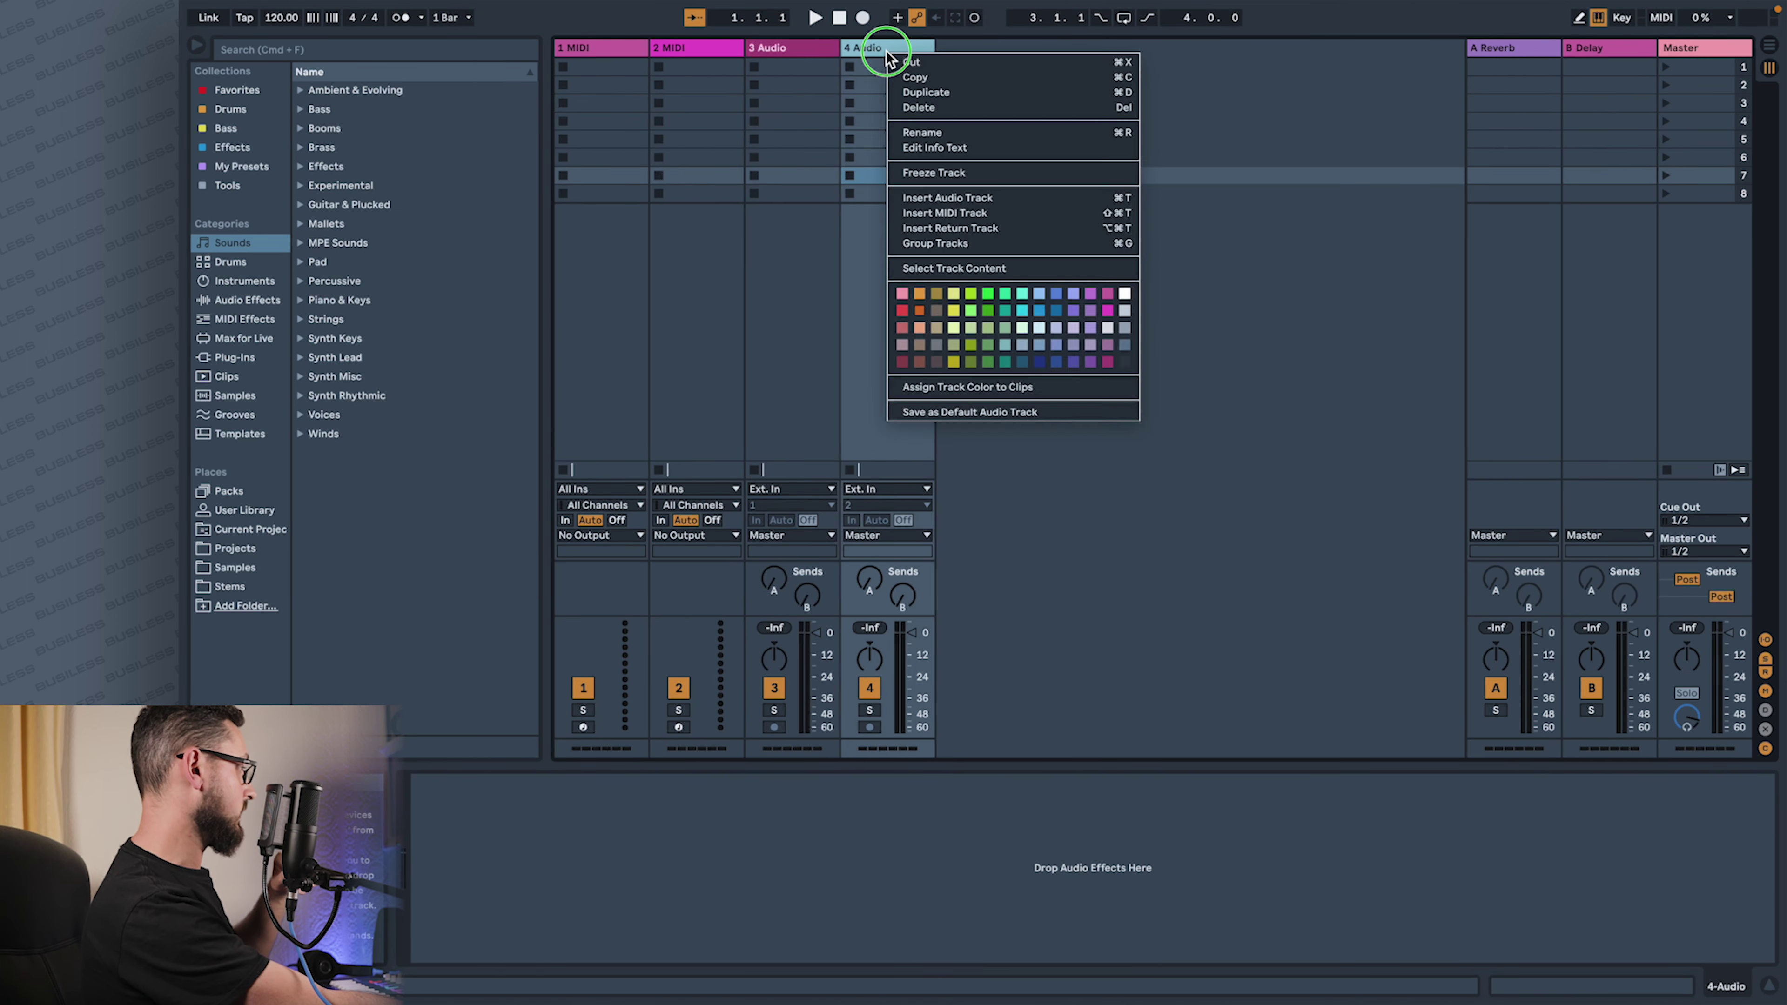
pyautogui.click(1096, 311)
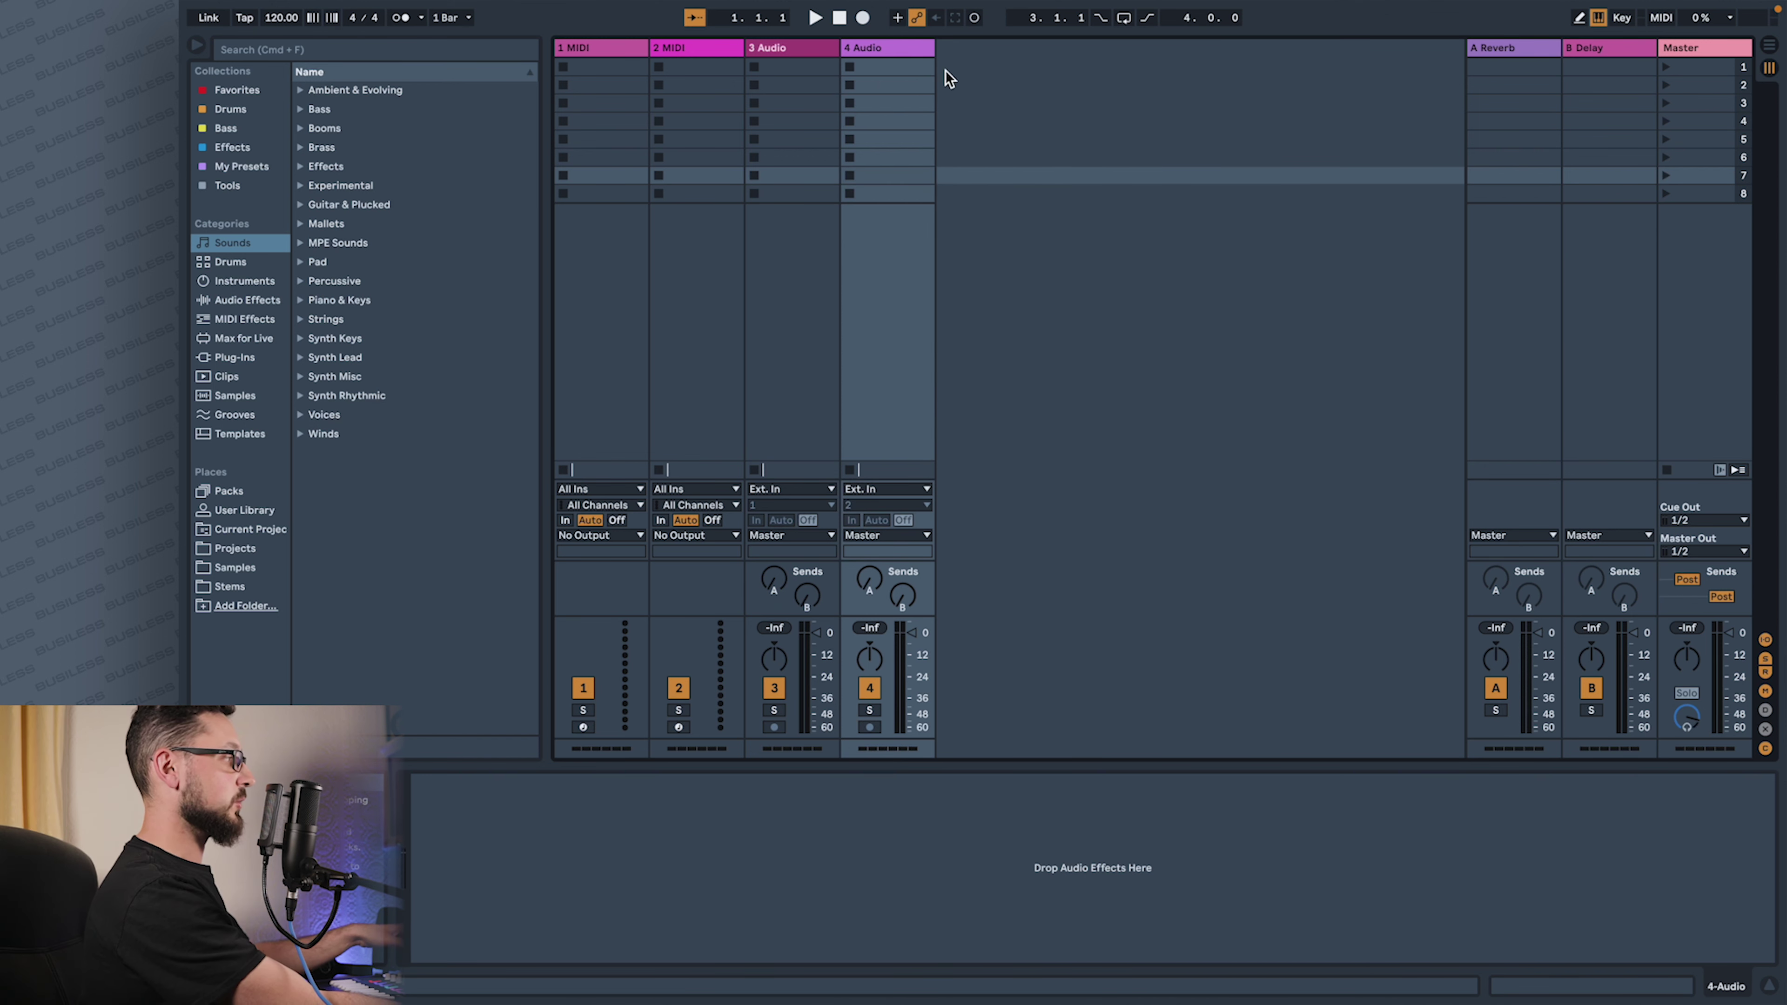
# Step: Group tracks 3 Audio and 4 Audio into a new group track with Cmd+G
pyautogui.click(834, 50)
pyautogui.keyDown('shift'); pyautogui.click(898, 56); pyautogui.keyUp('shift')
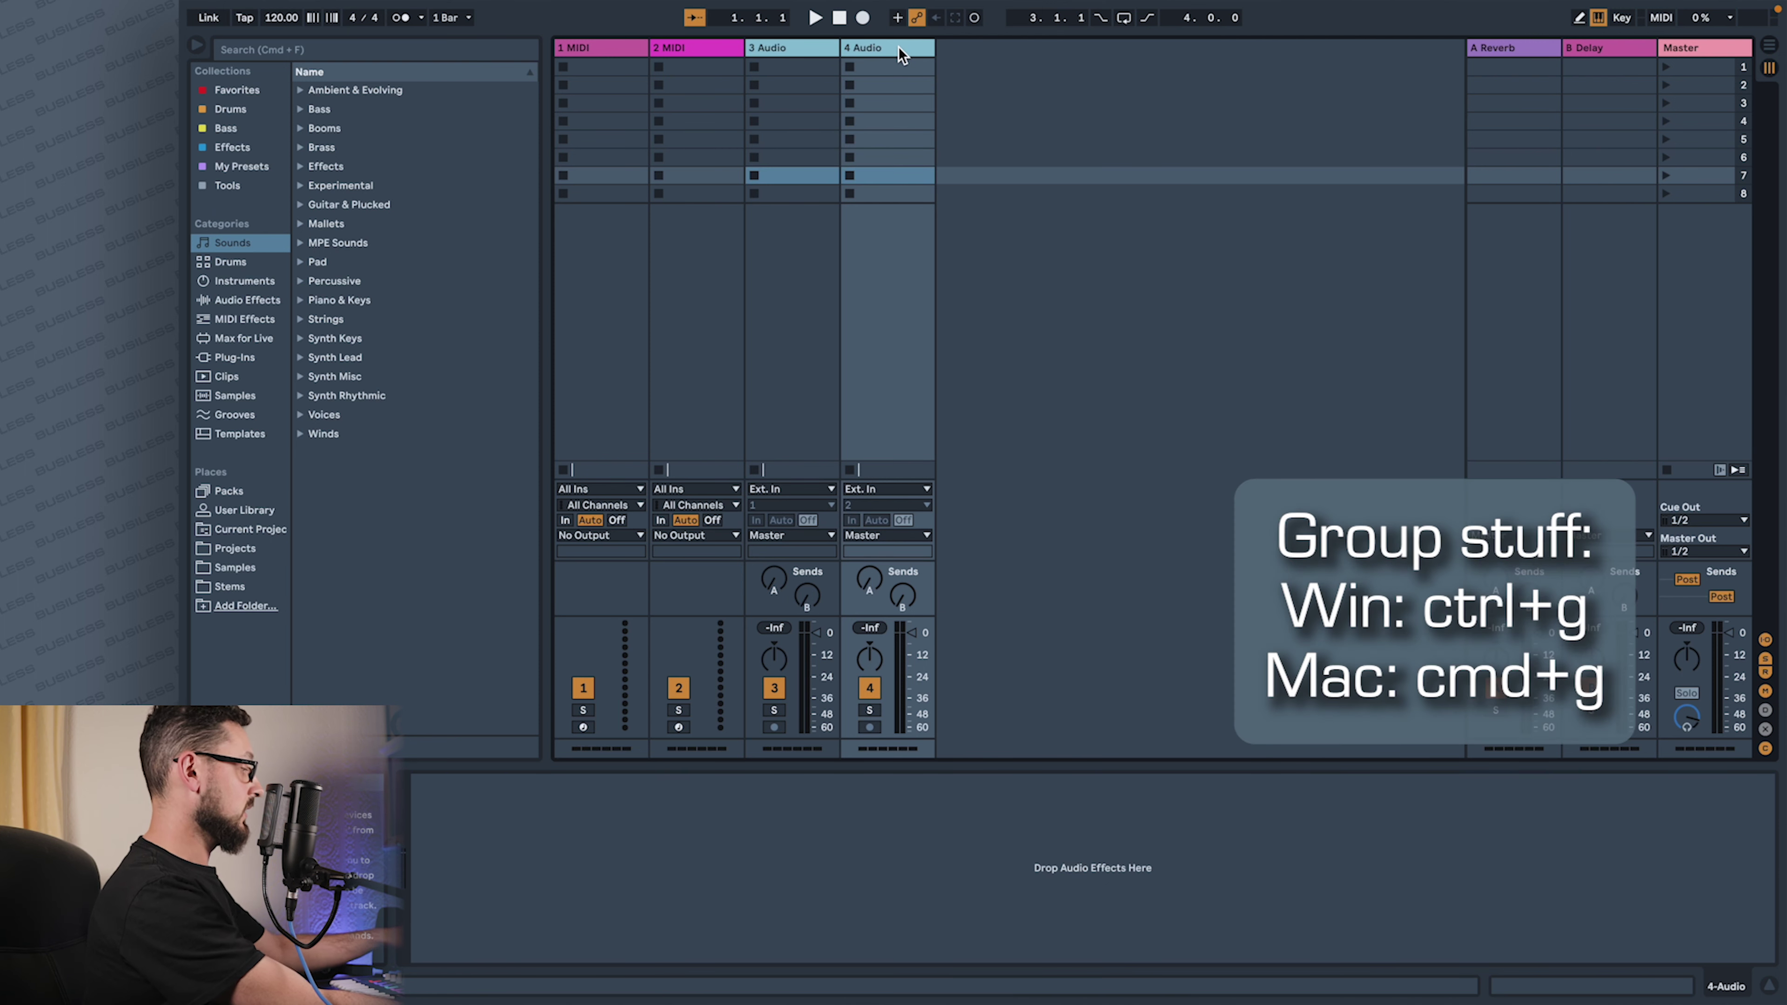
pyautogui.press('super+g')
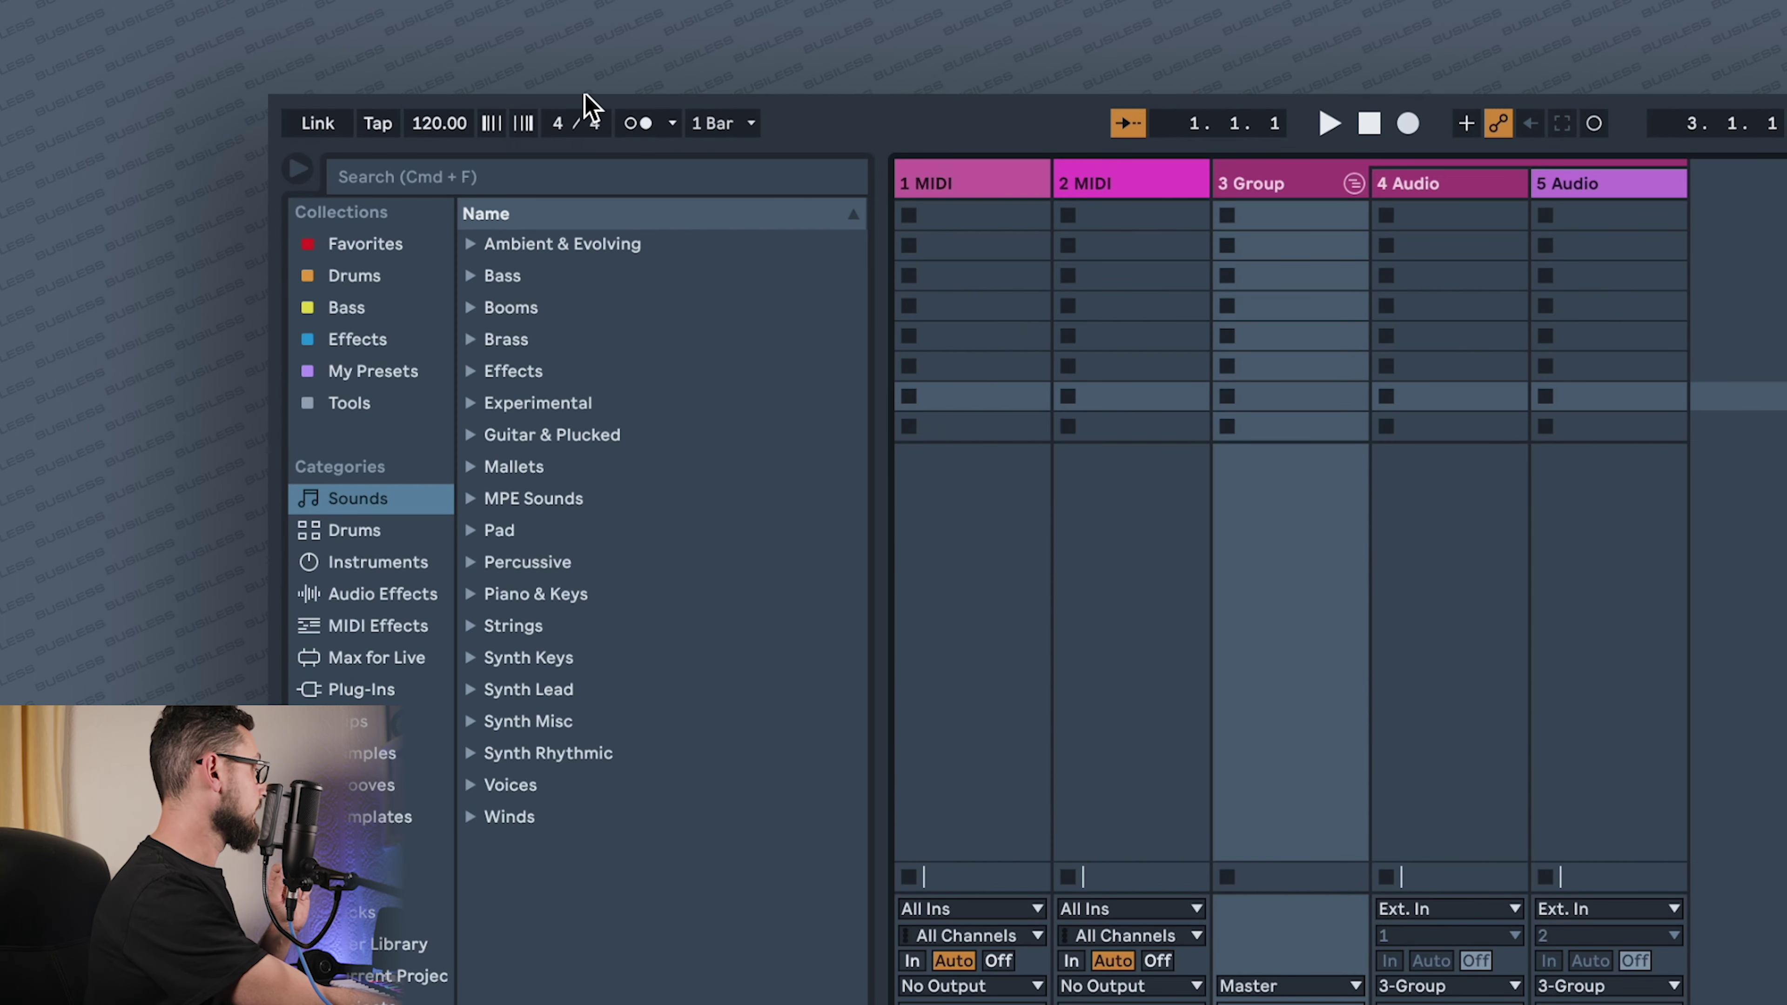
# Step: Save this set as the default Live set, then rename DefaultLiveSet.als to july22
pyautogui.click(474, 115)
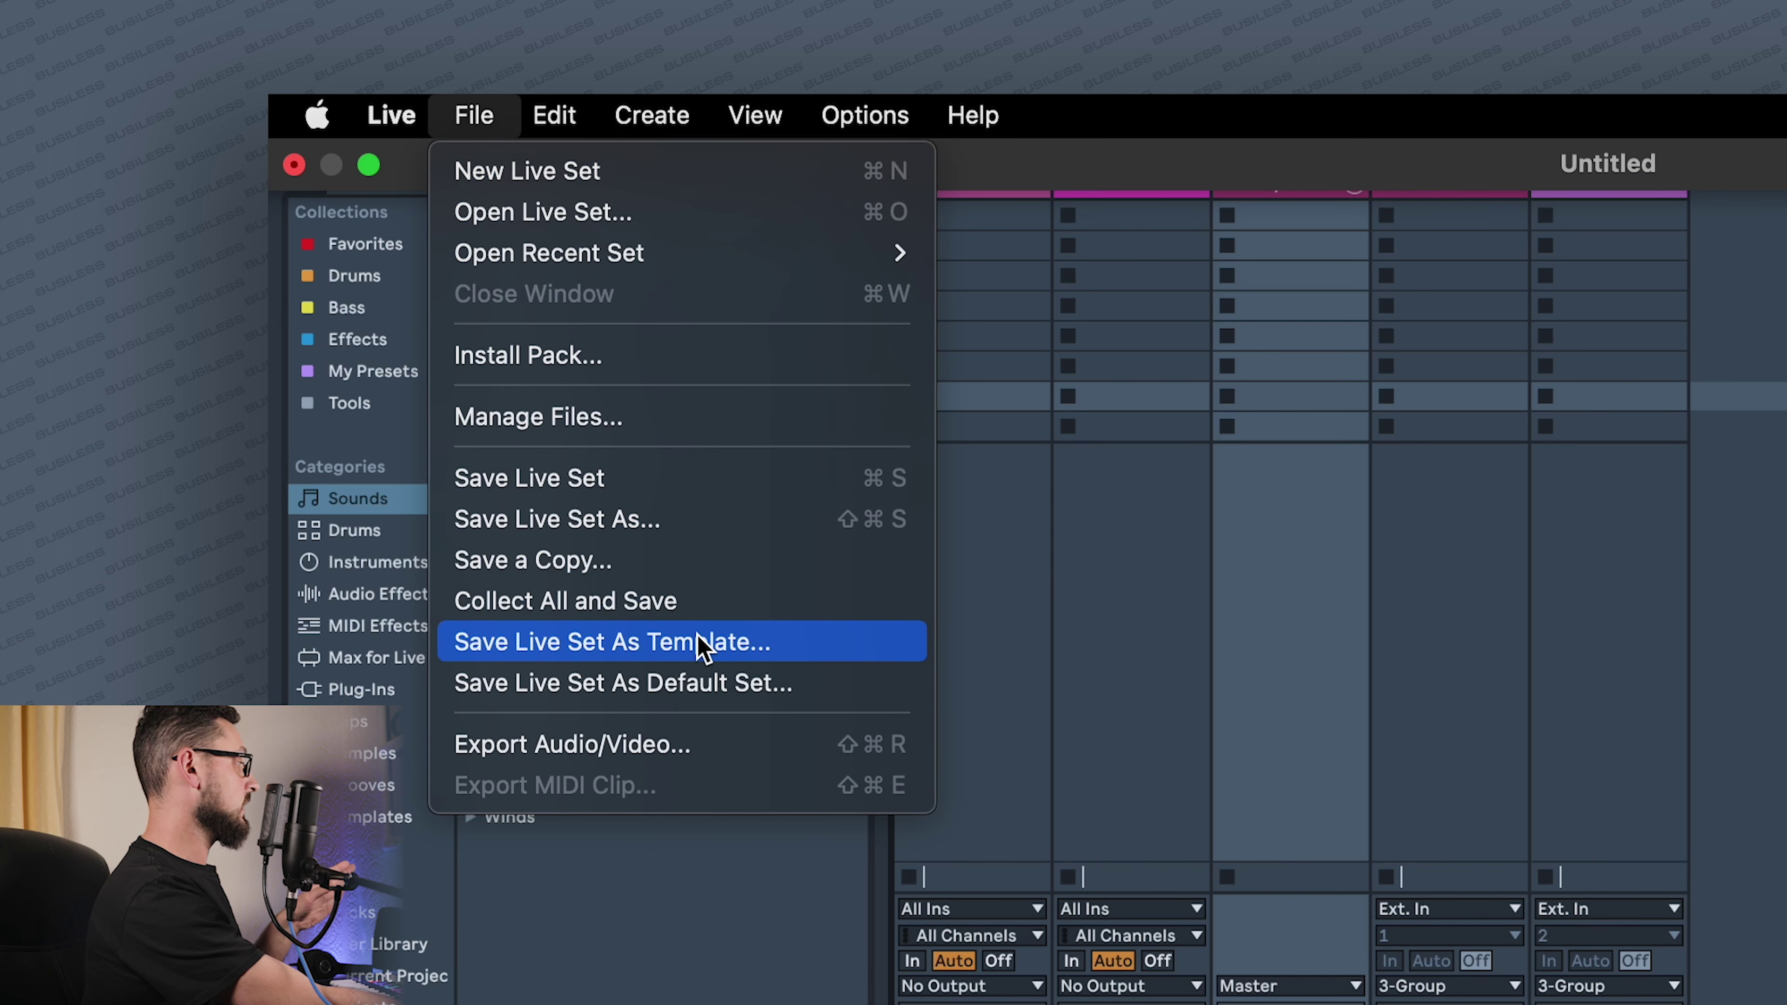
pyautogui.click(711, 683)
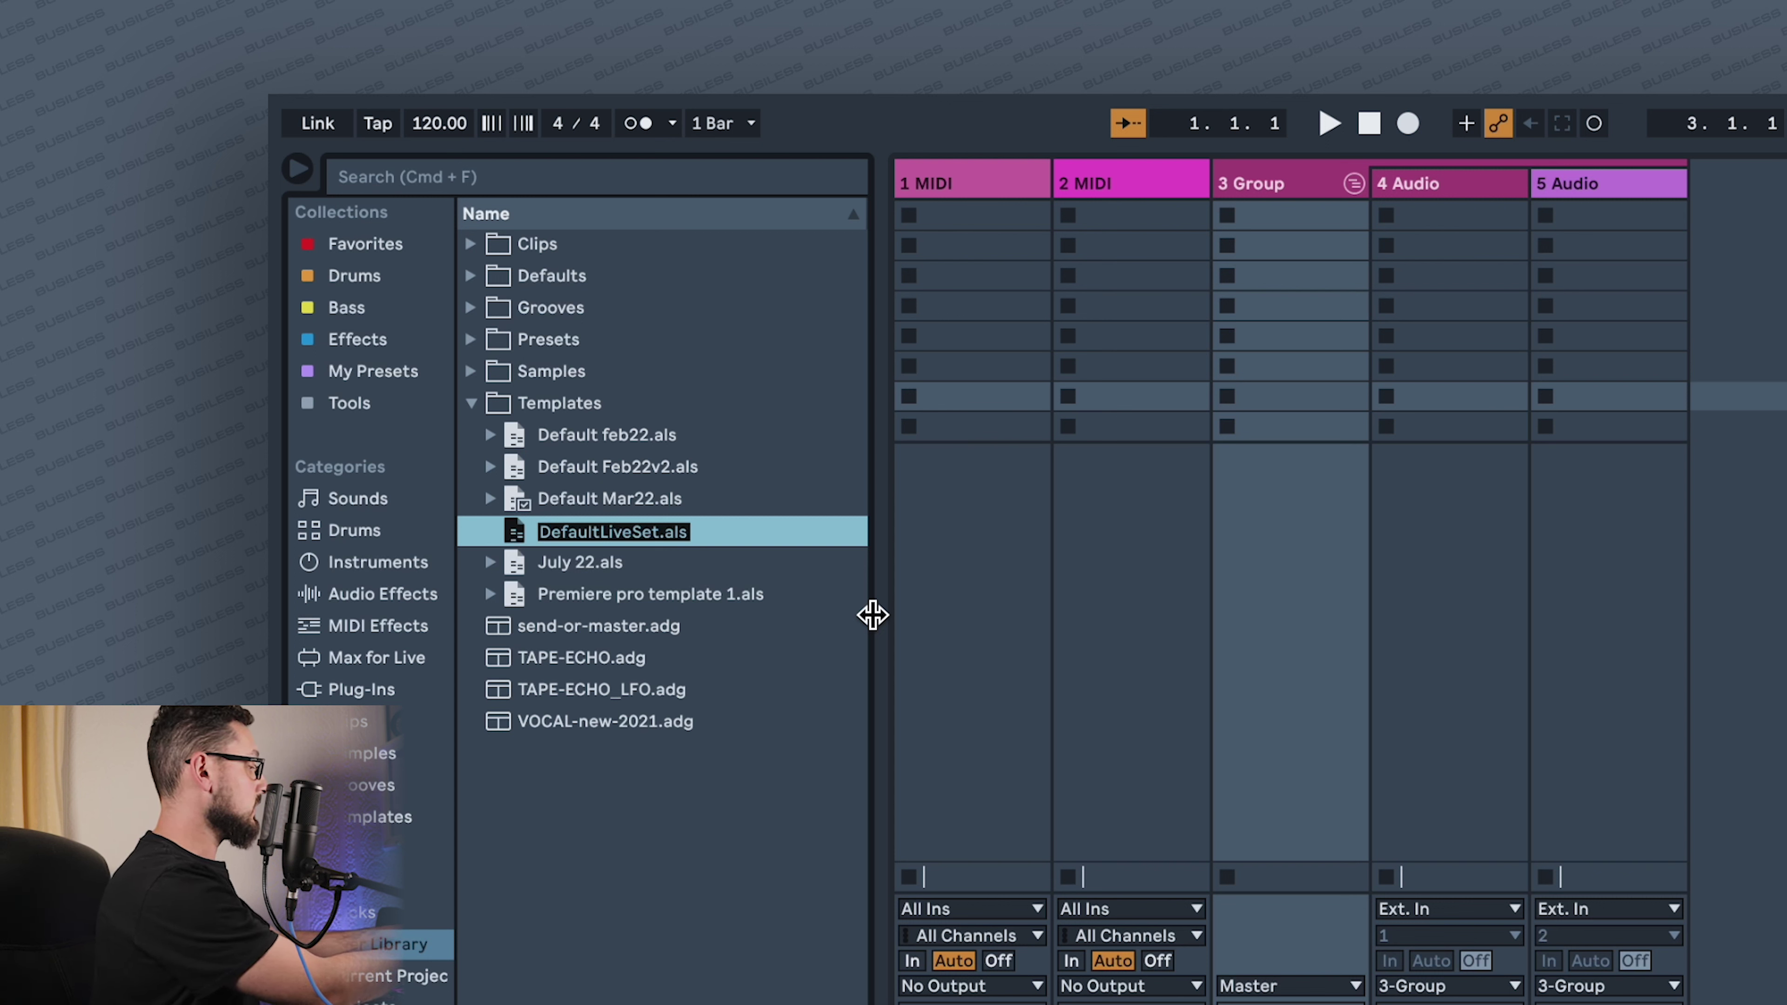
pyautogui.write('july22')
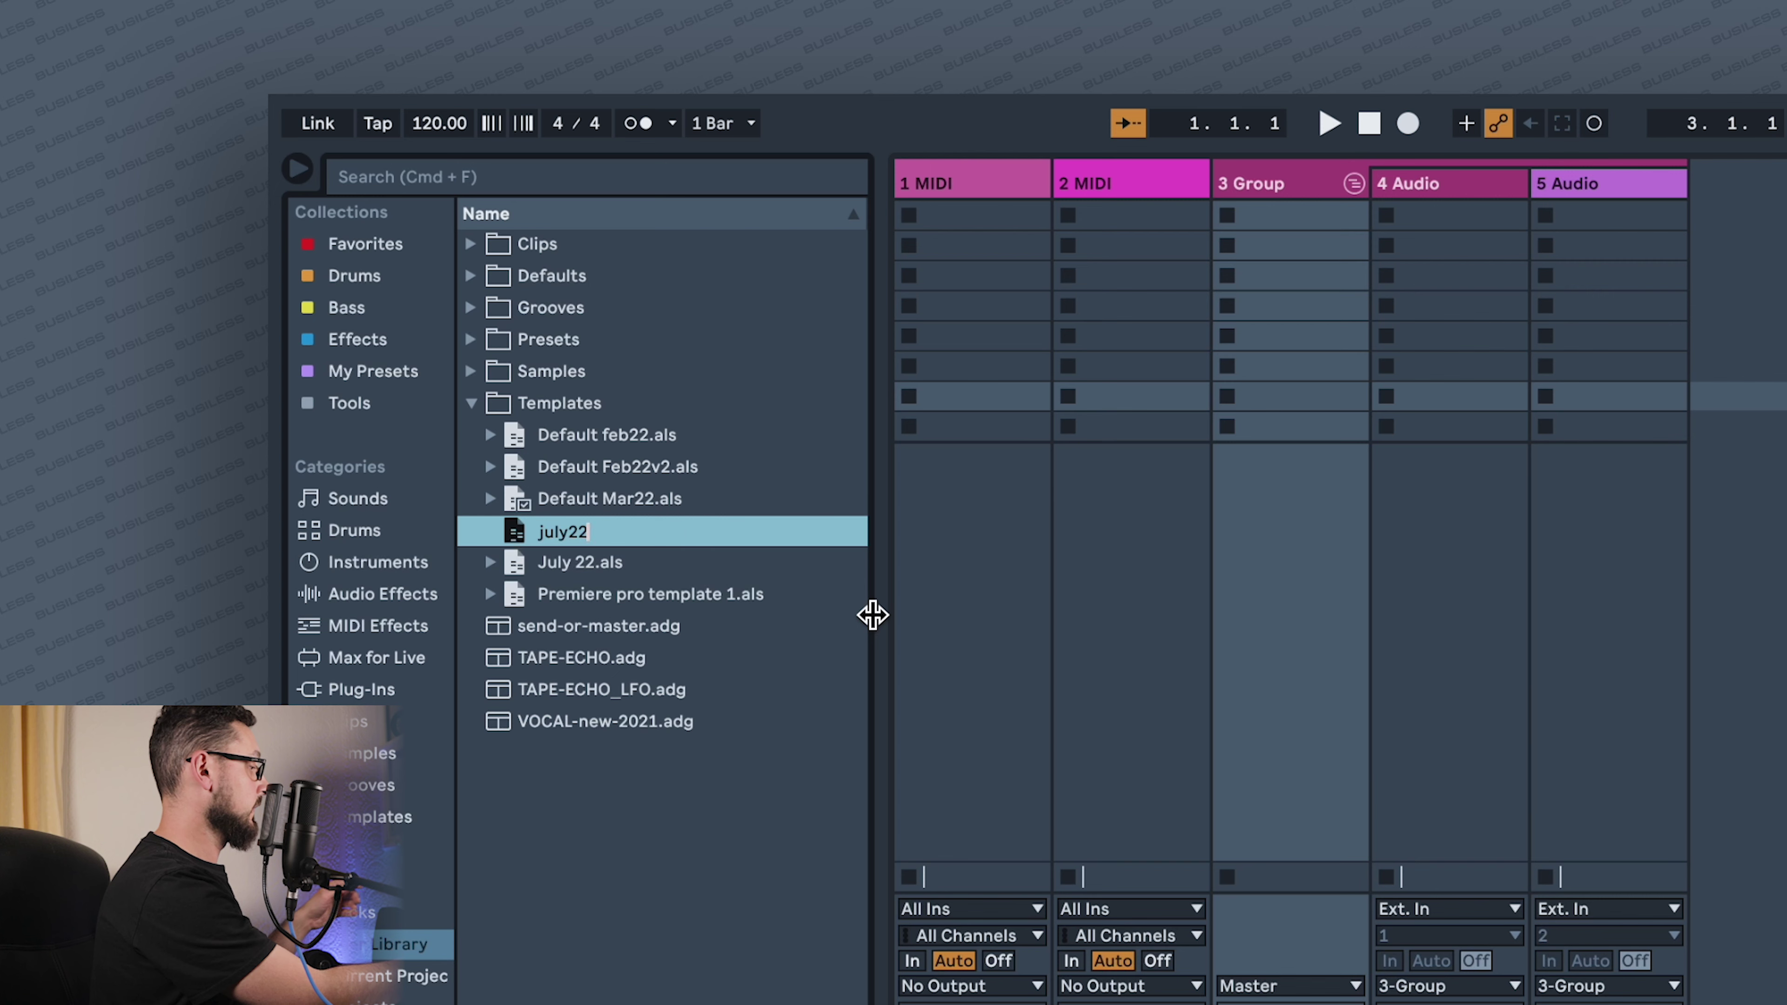
pyautogui.press('Return')
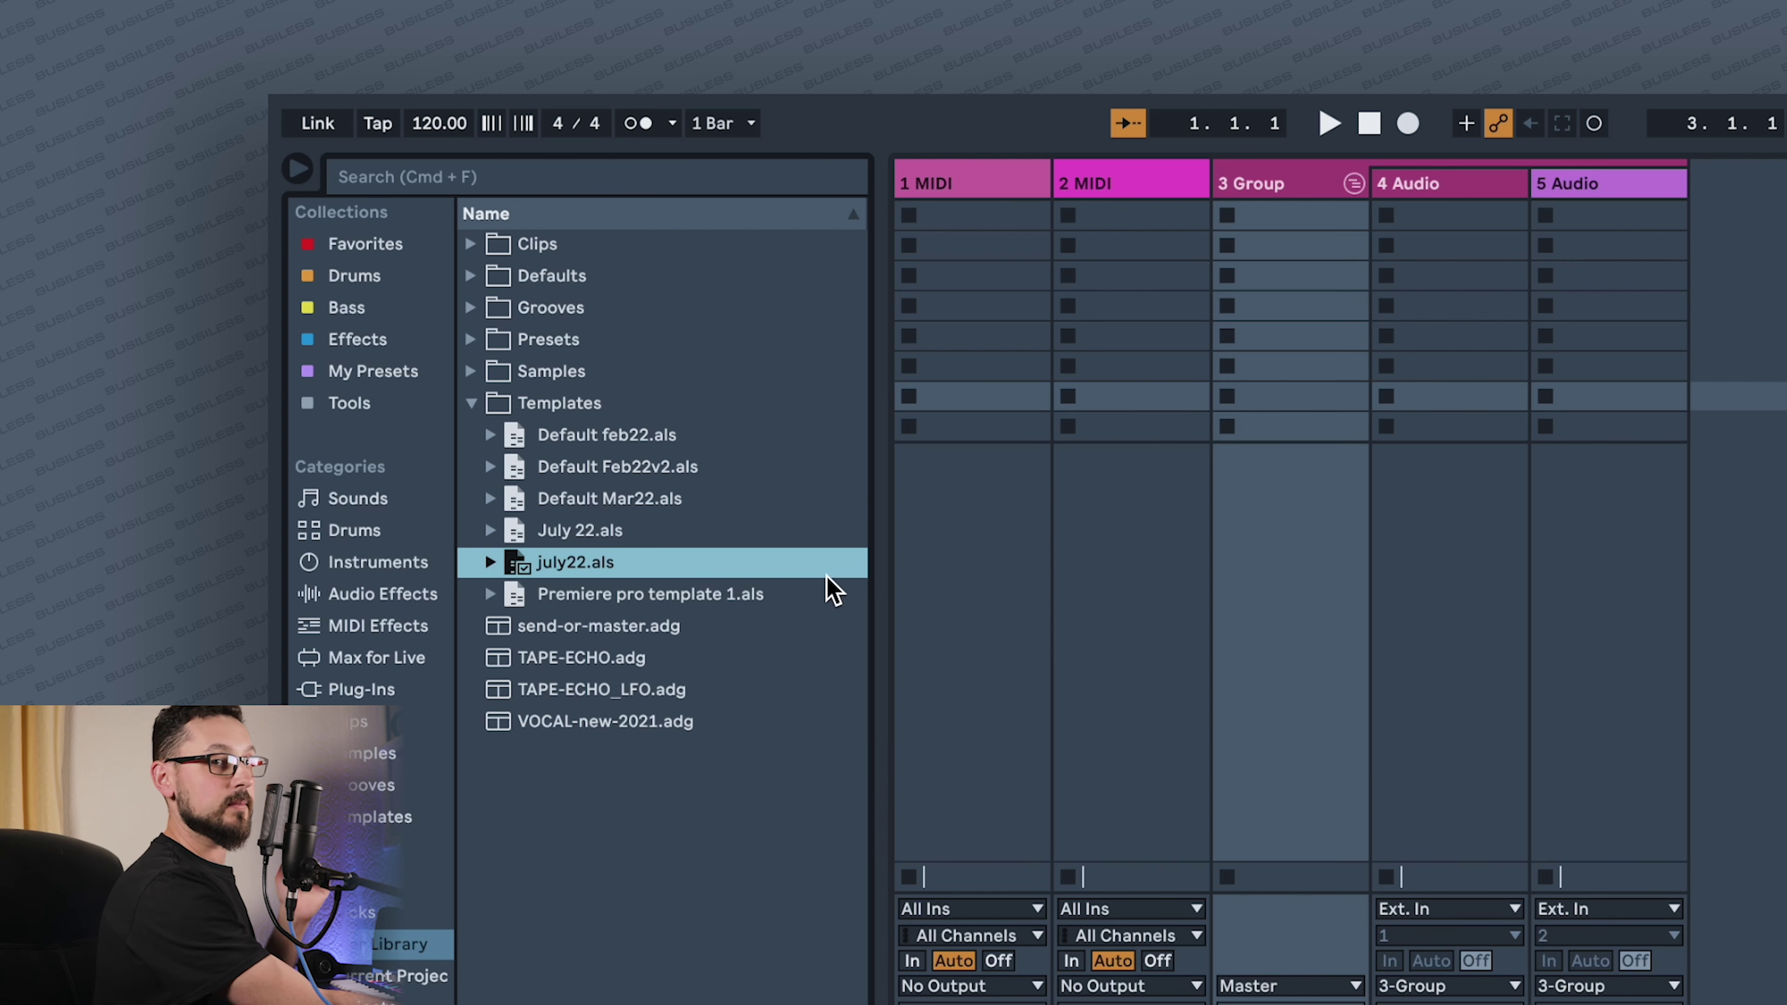
# Step: Create a new Live Set, choosing Don't Save for the untitled set's changes
pyautogui.click(508, 114)
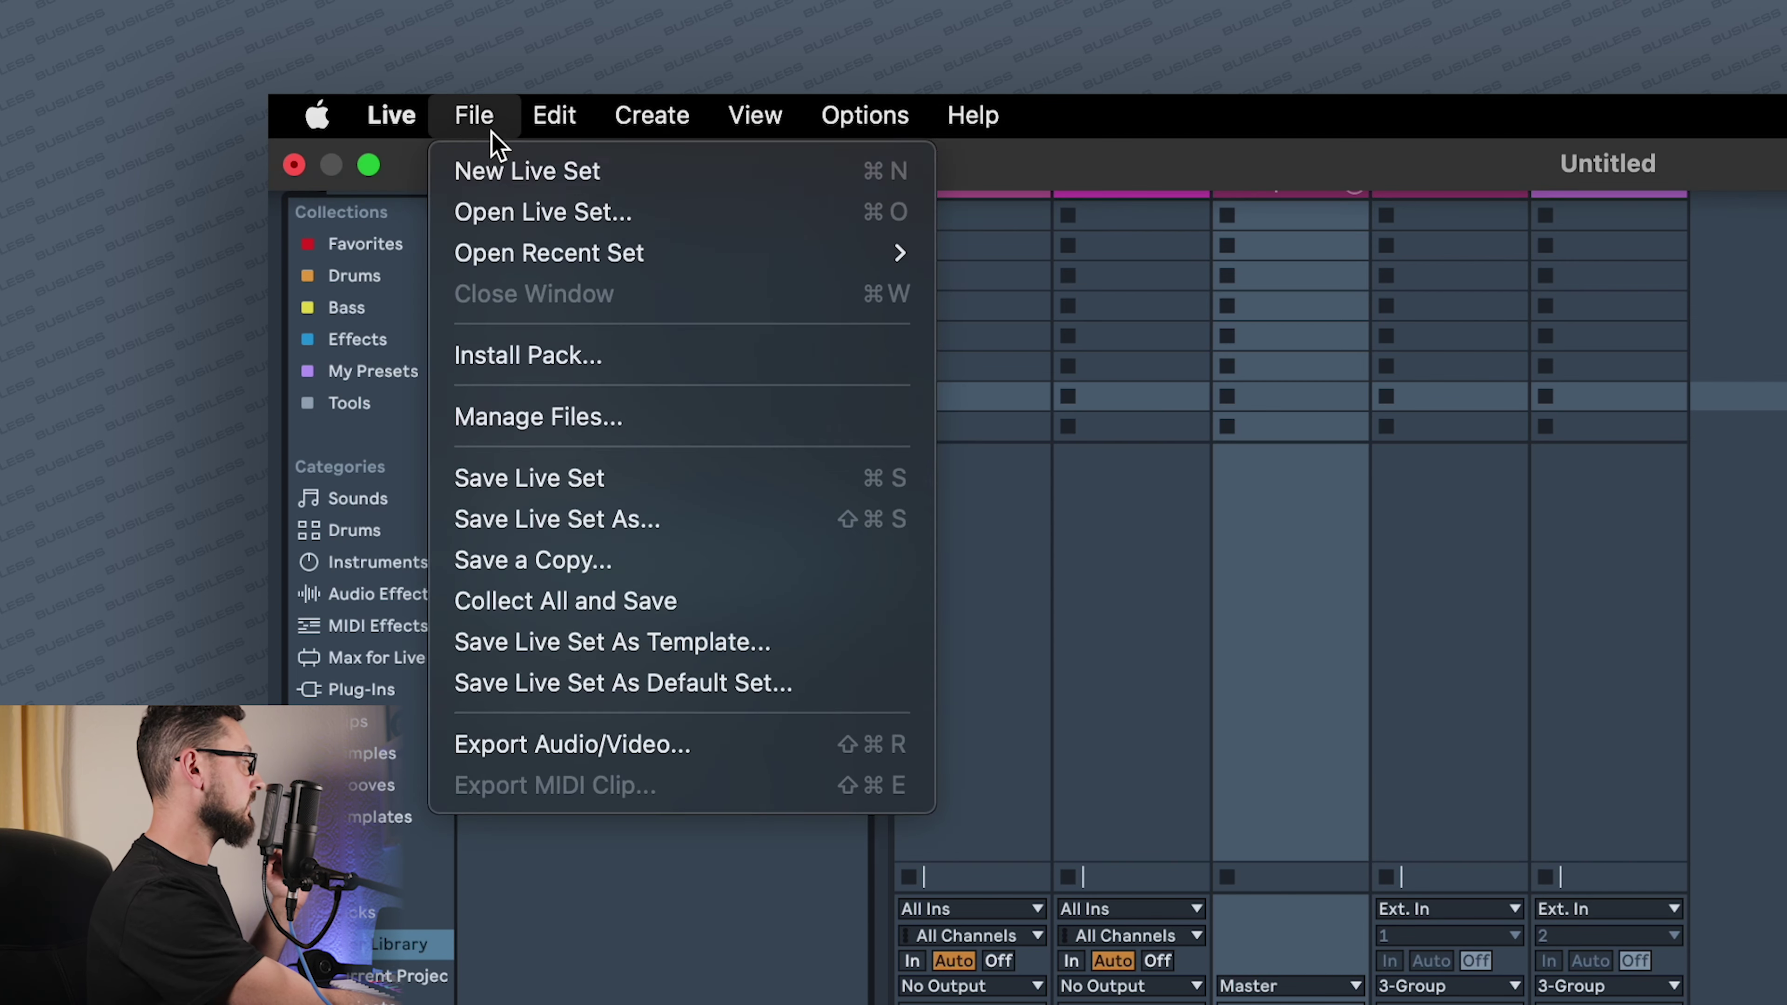
pyautogui.click(534, 172)
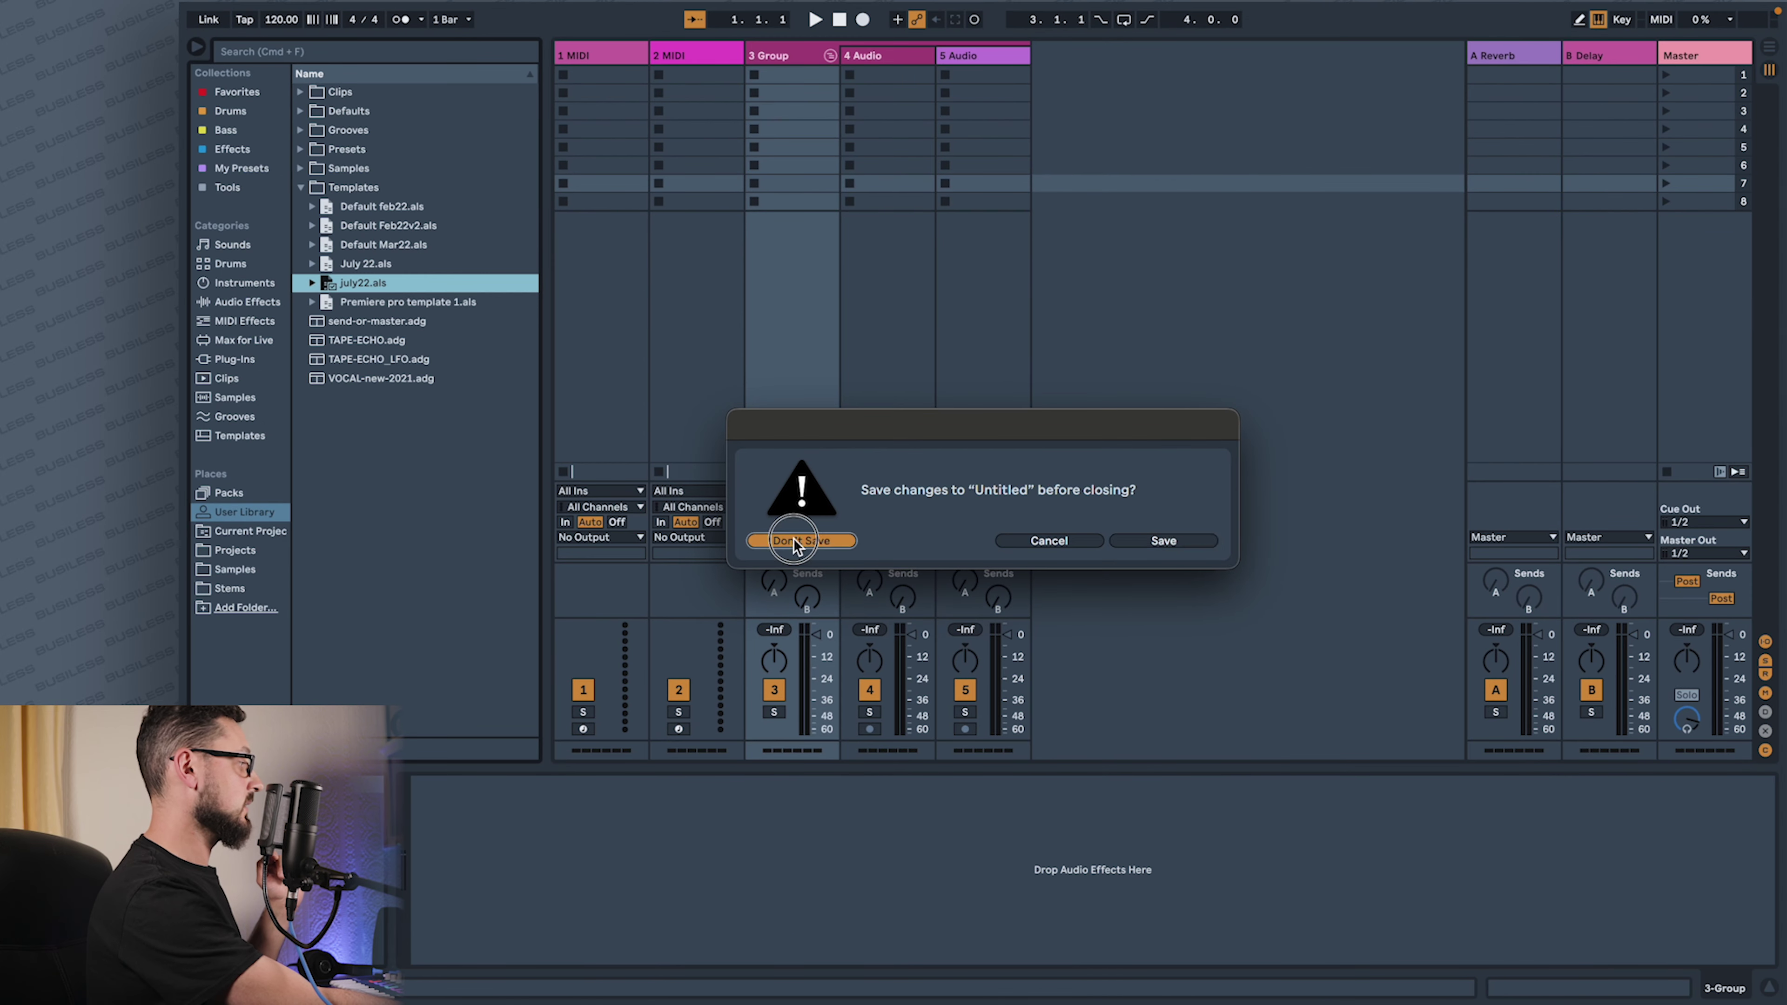
pyautogui.click(794, 542)
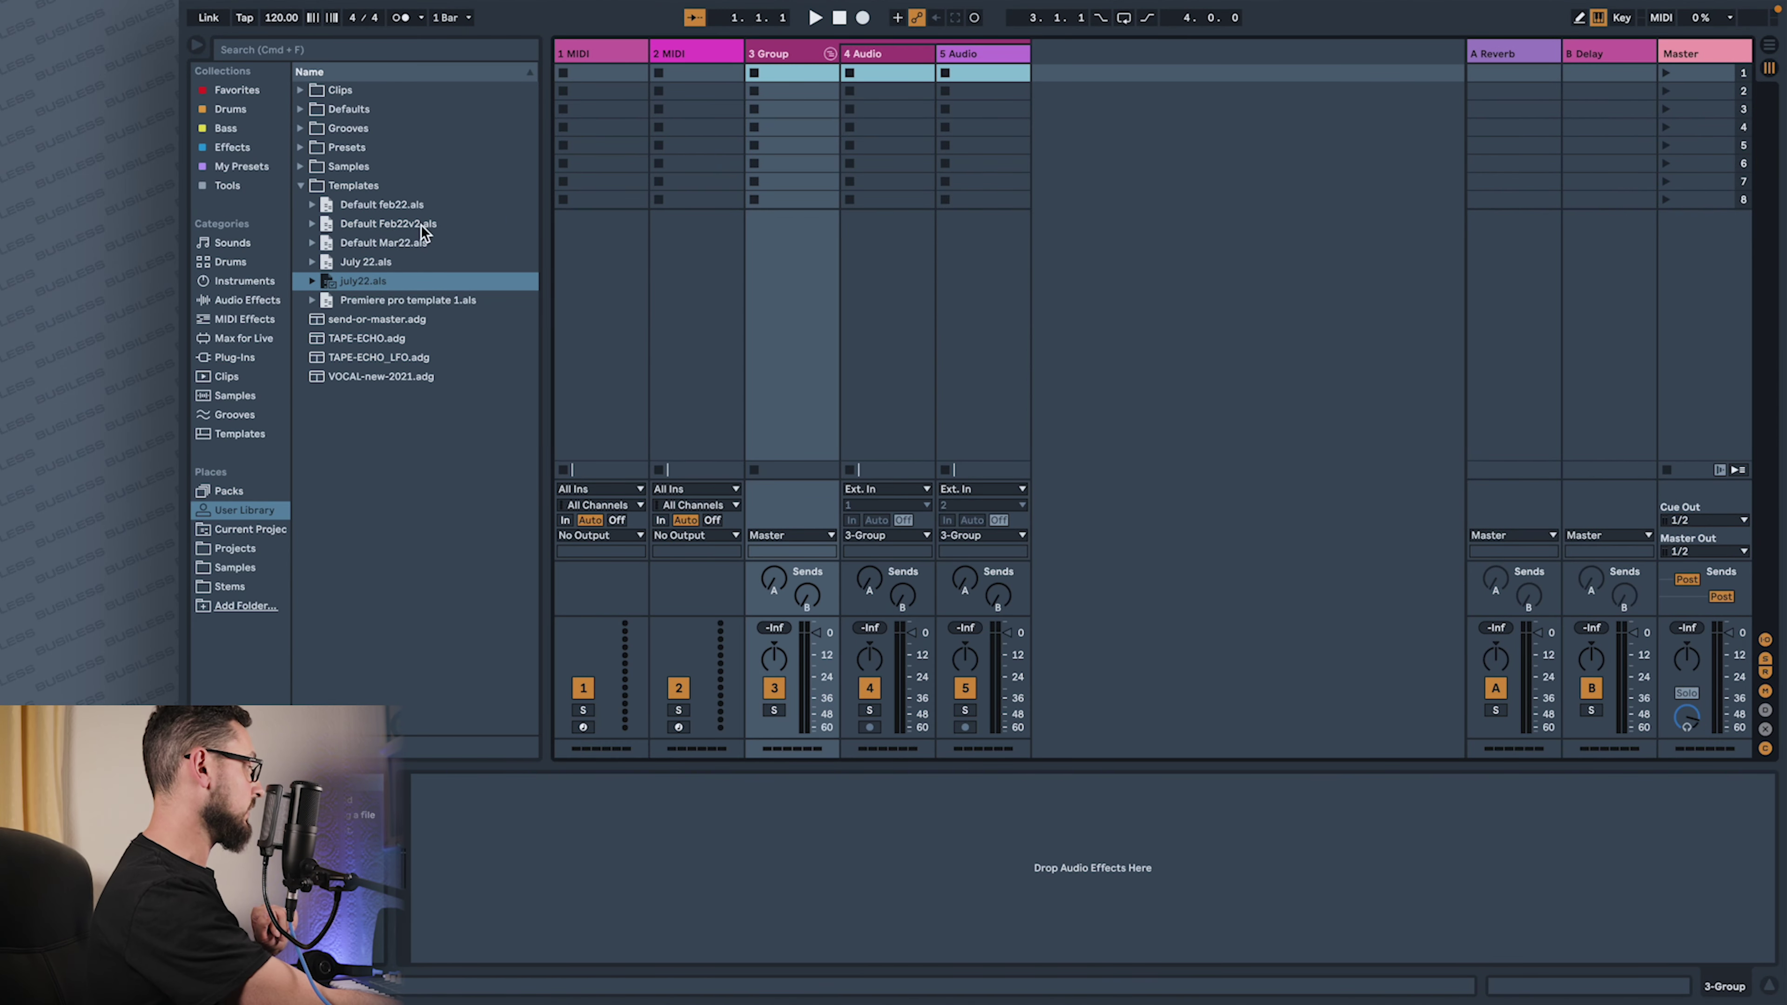
# Step: Load the Default Mar22.als template and view the A Reverb return's effect
pyautogui.doubleClick(415, 243)
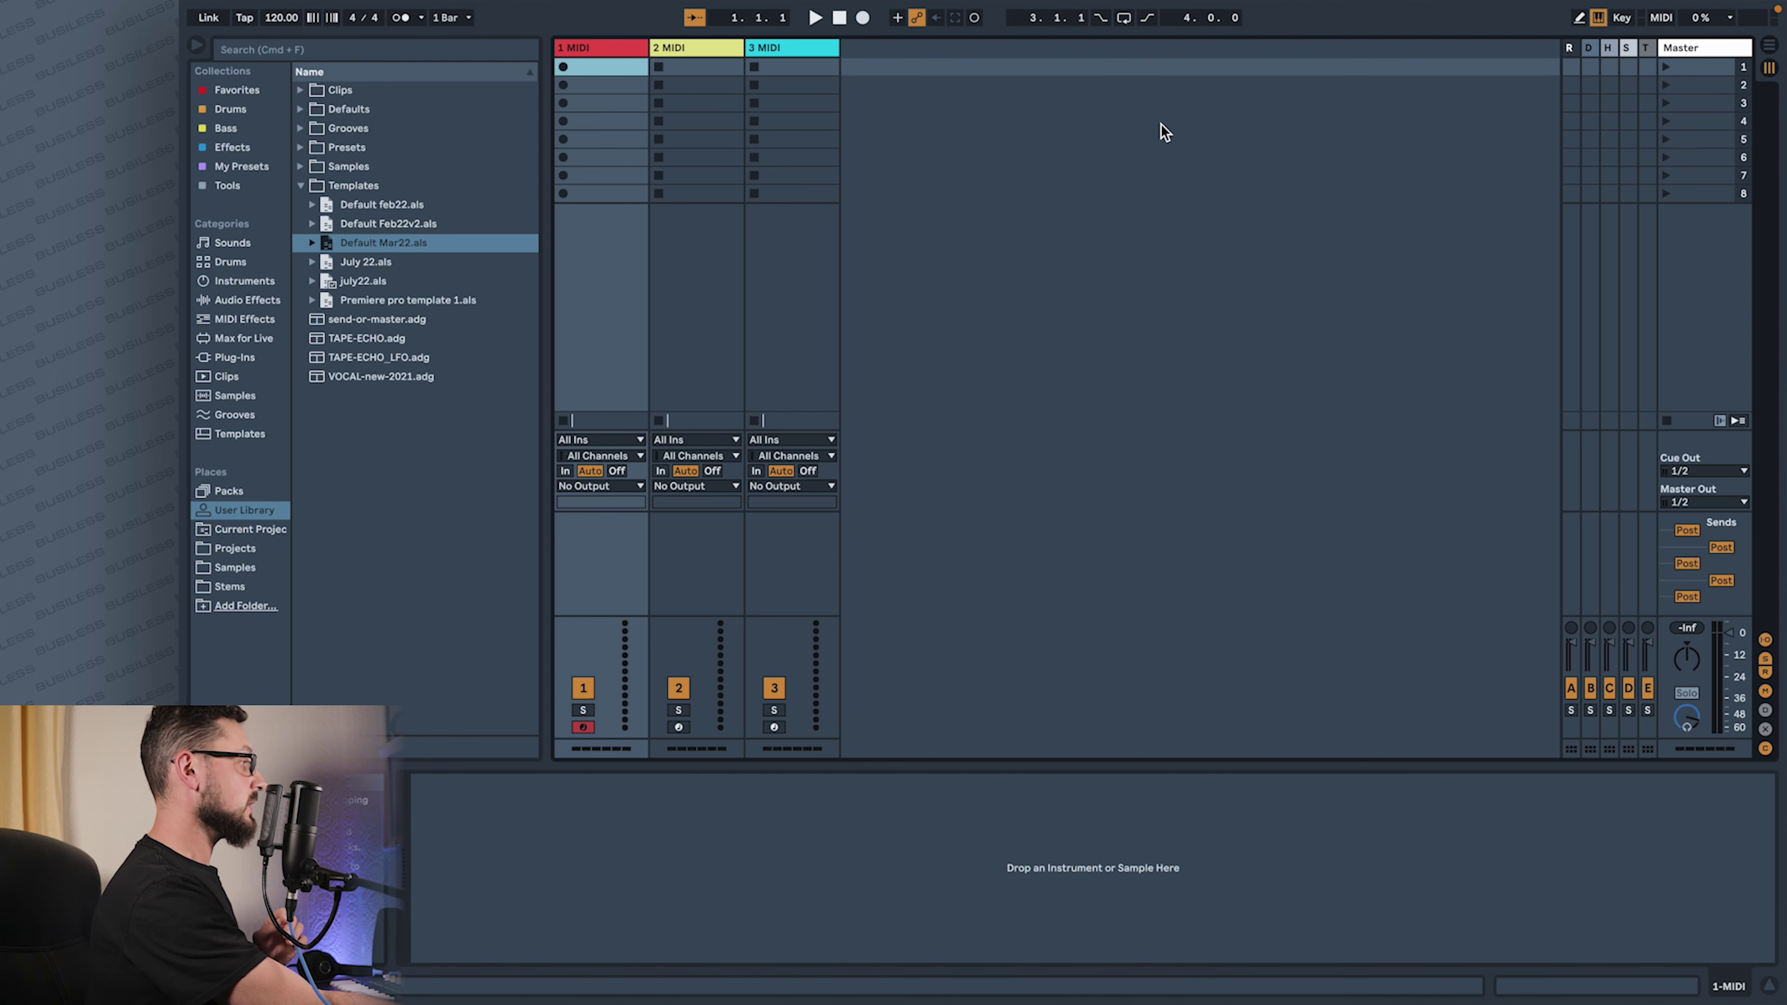
pyautogui.click(1566, 55)
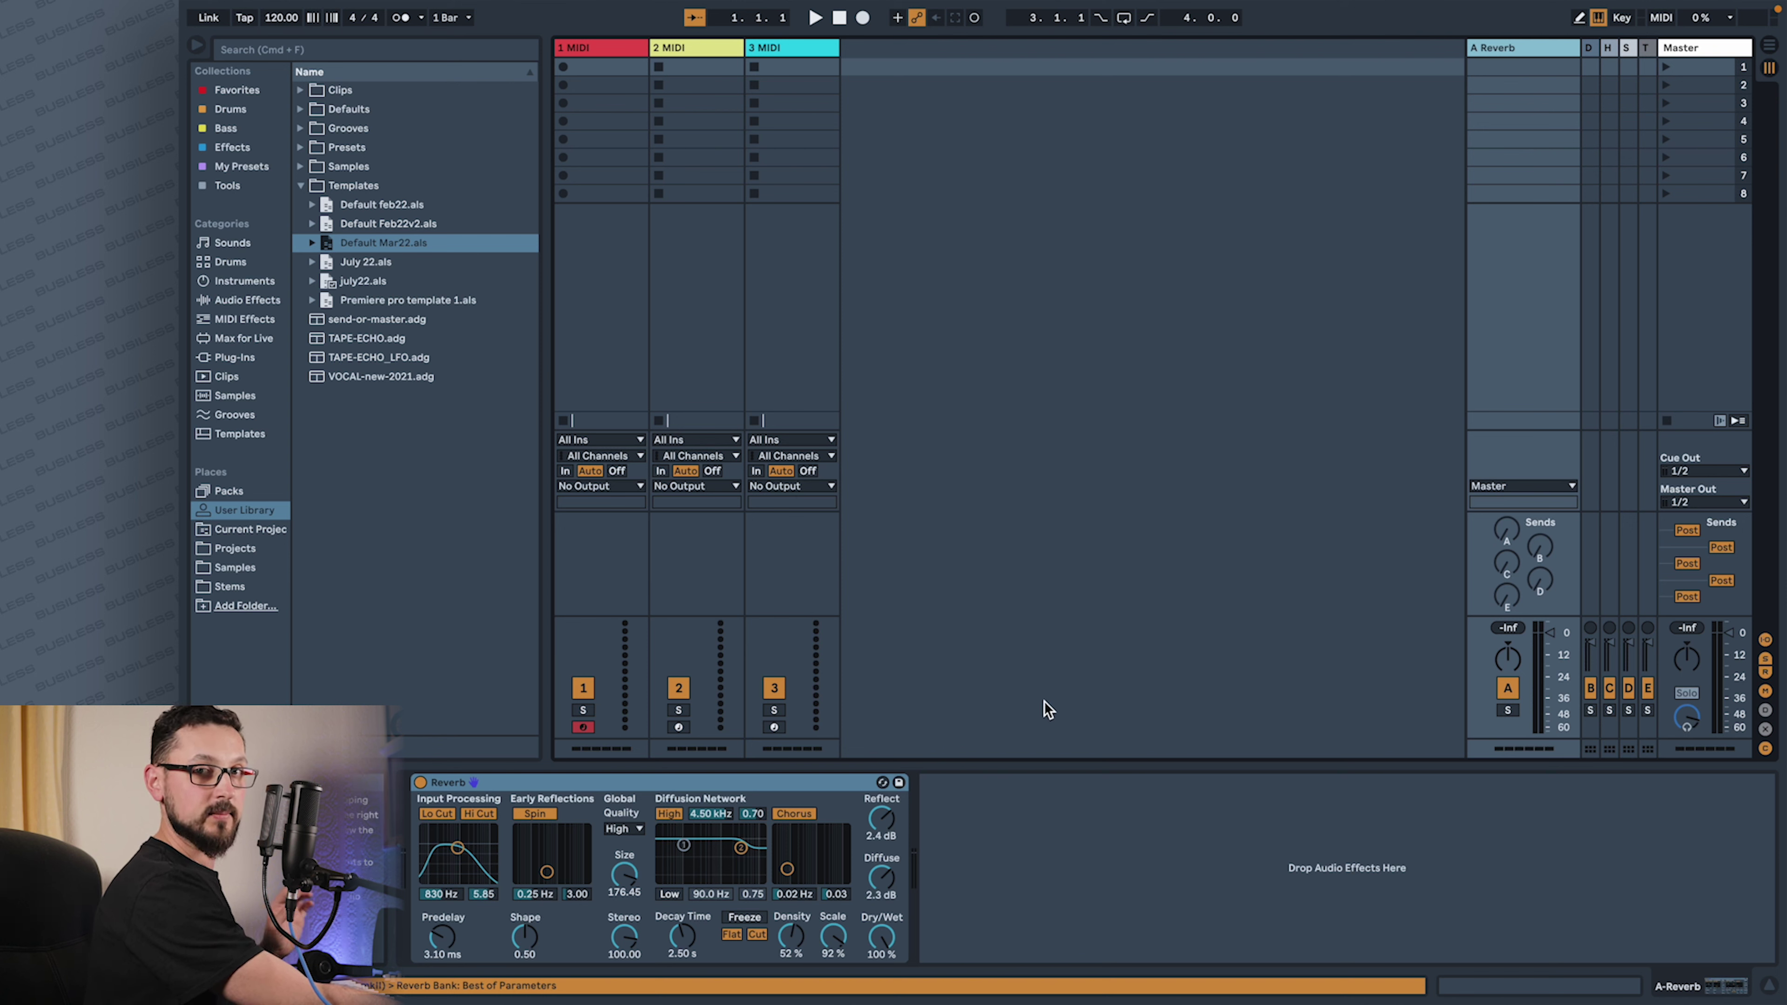
# Step: Show and widen the B Delay return, then reveal the Hybrid and Shimmer returns
pyautogui.click(1585, 51)
pyautogui.moveTo(1485, 57); pyautogui.dragTo(1467, 59)
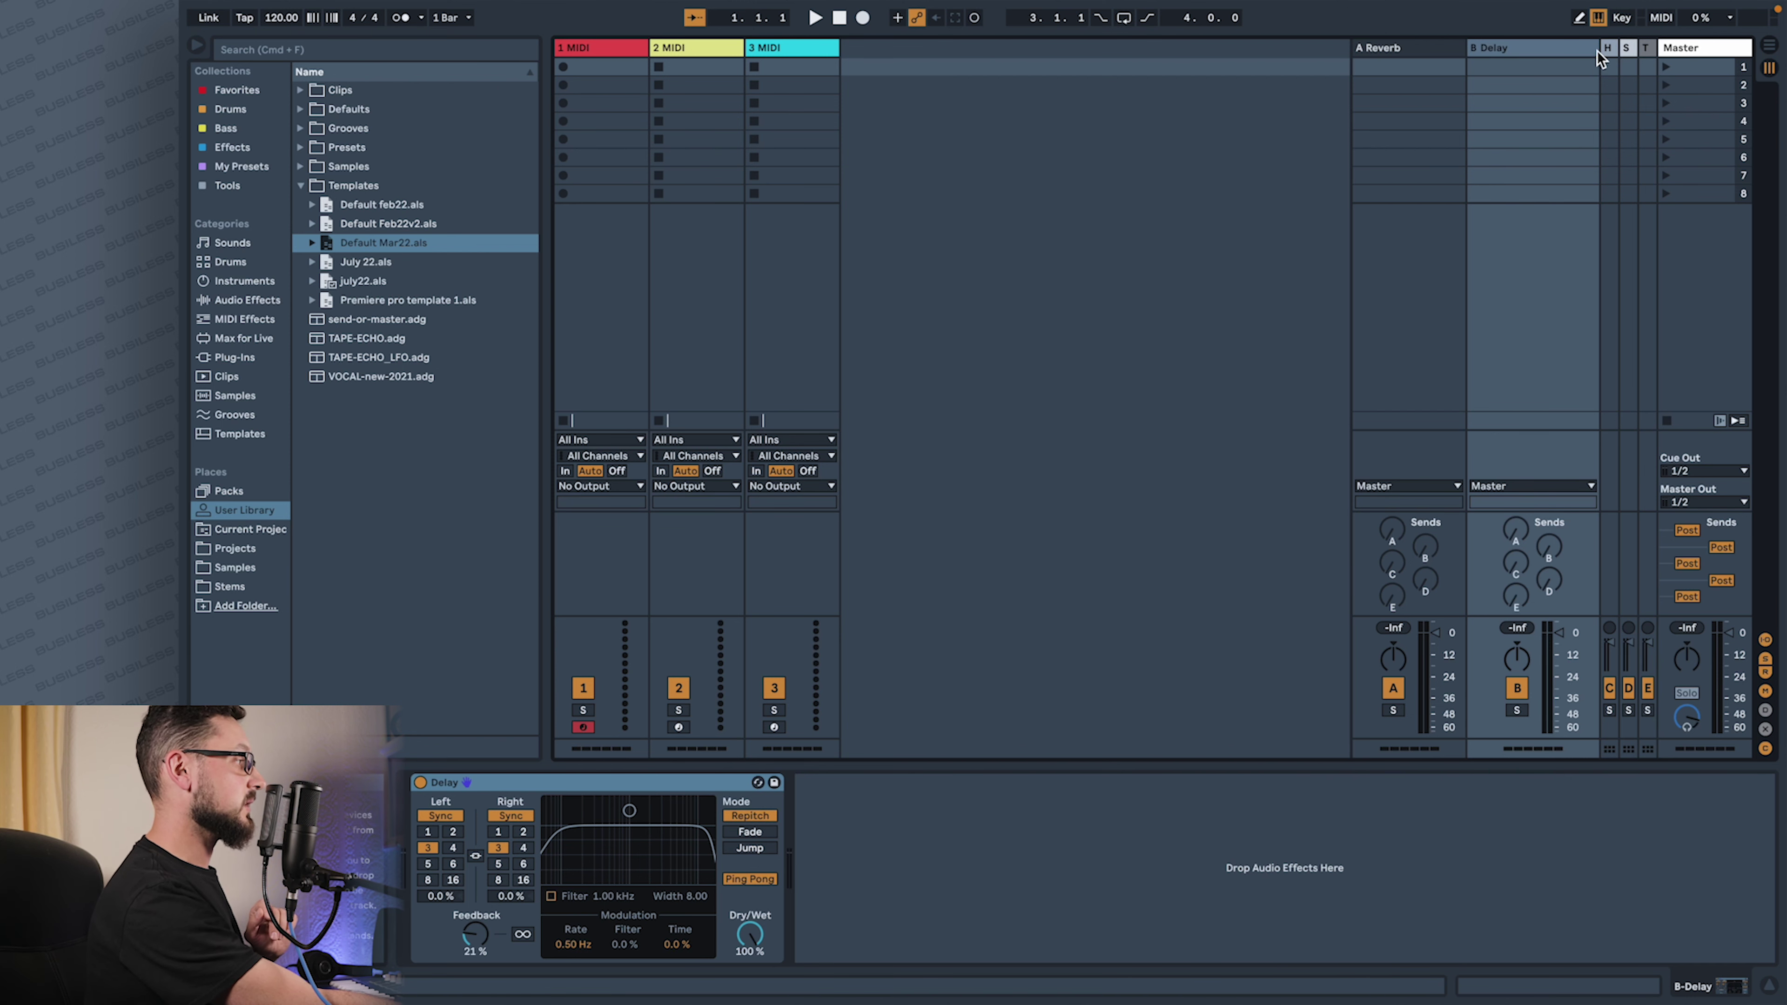
pyautogui.press('super+v')
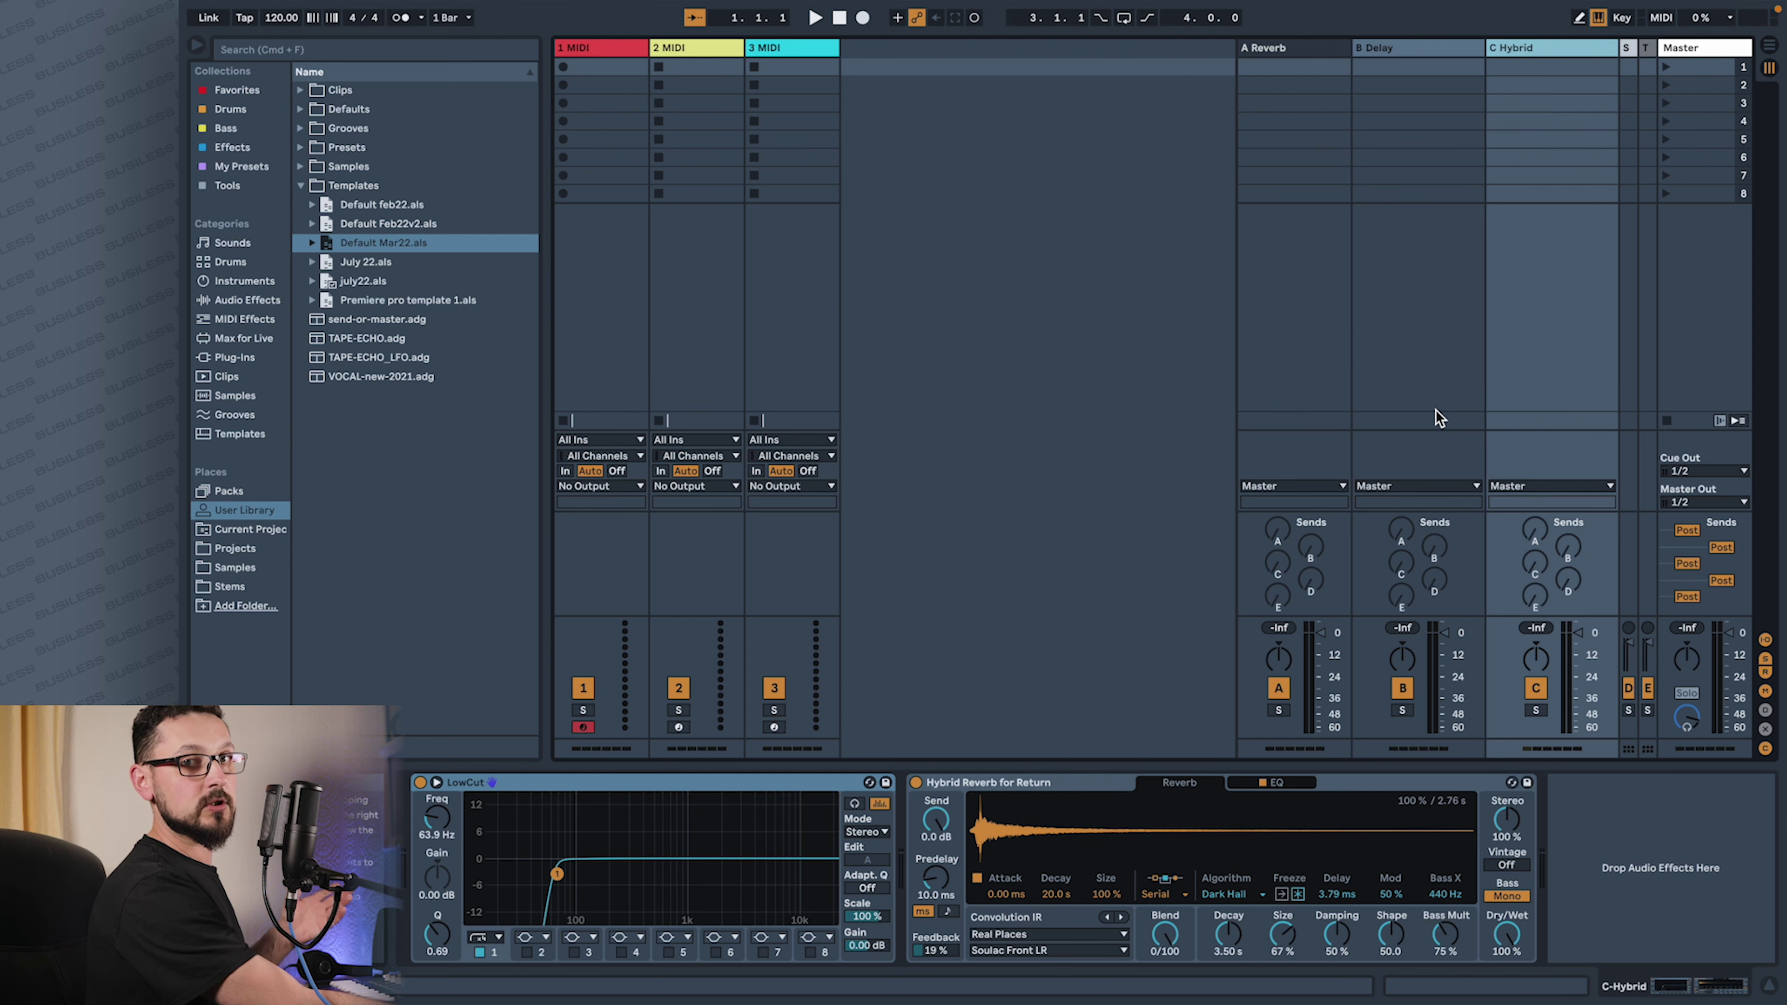
pyautogui.press('super+v')
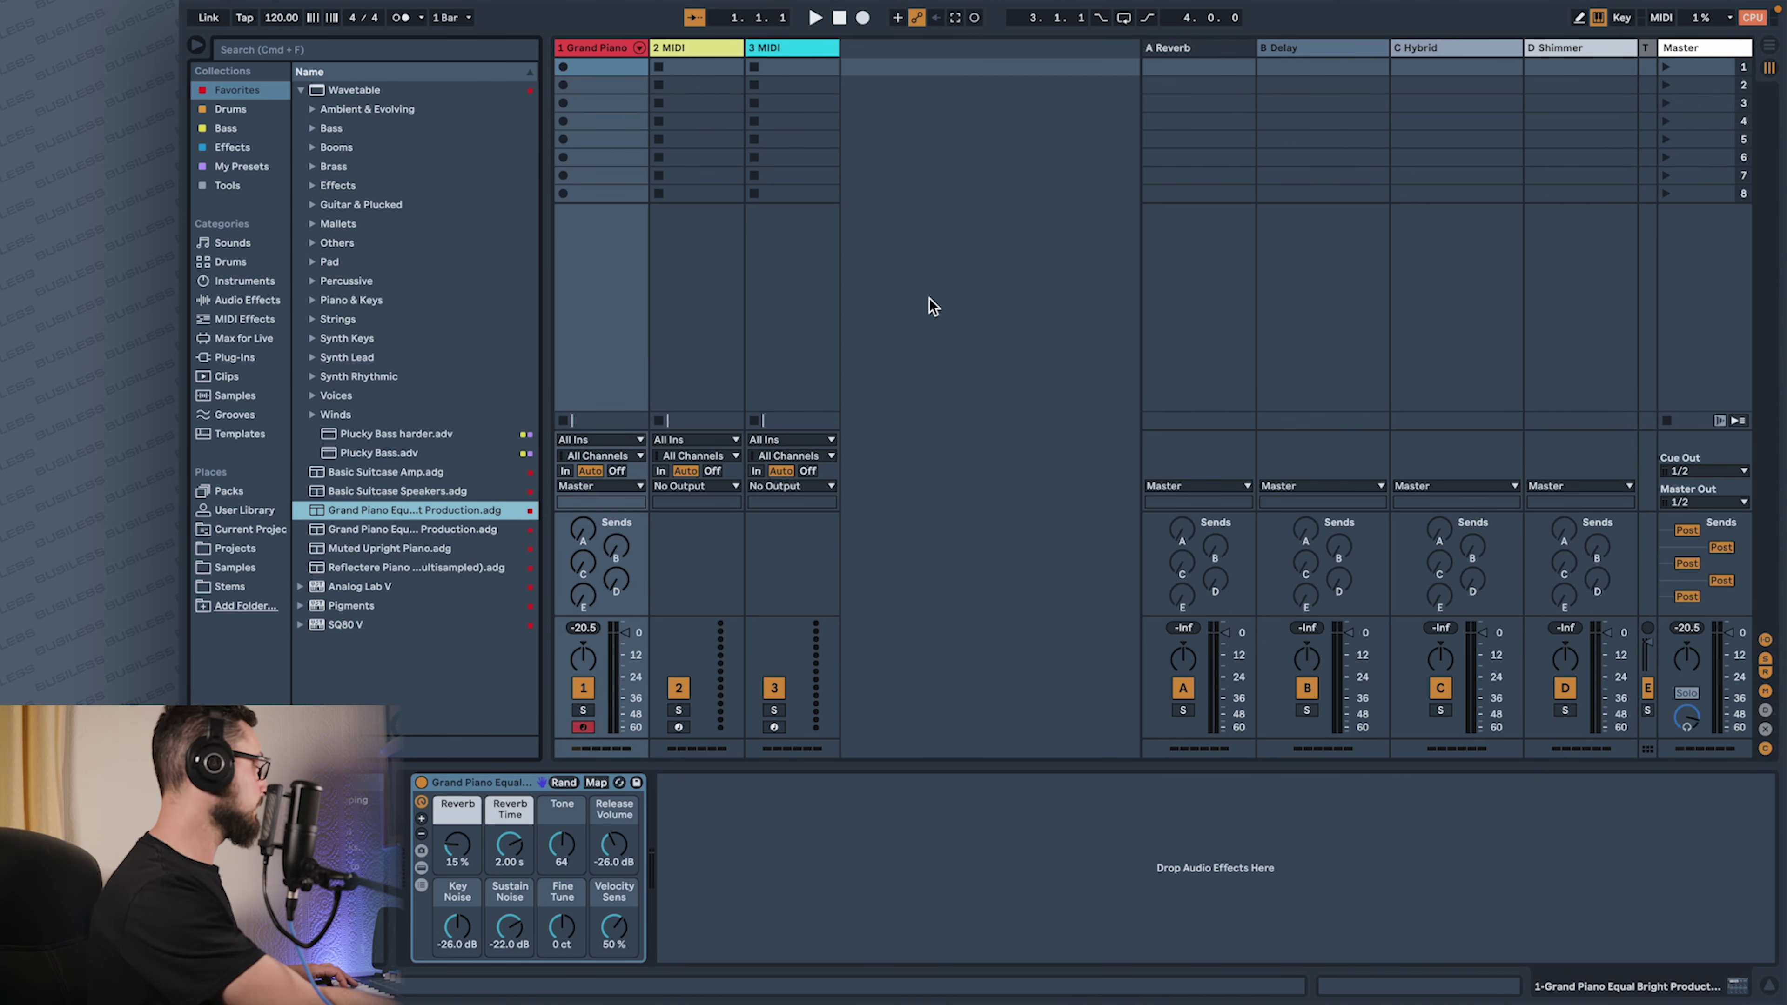
# Step: Turn the Grand Piano's Reverb macro to 0 % and raise its send to the Hybrid return
pyautogui.moveTo(461, 838); pyautogui.dragTo(483, 850)
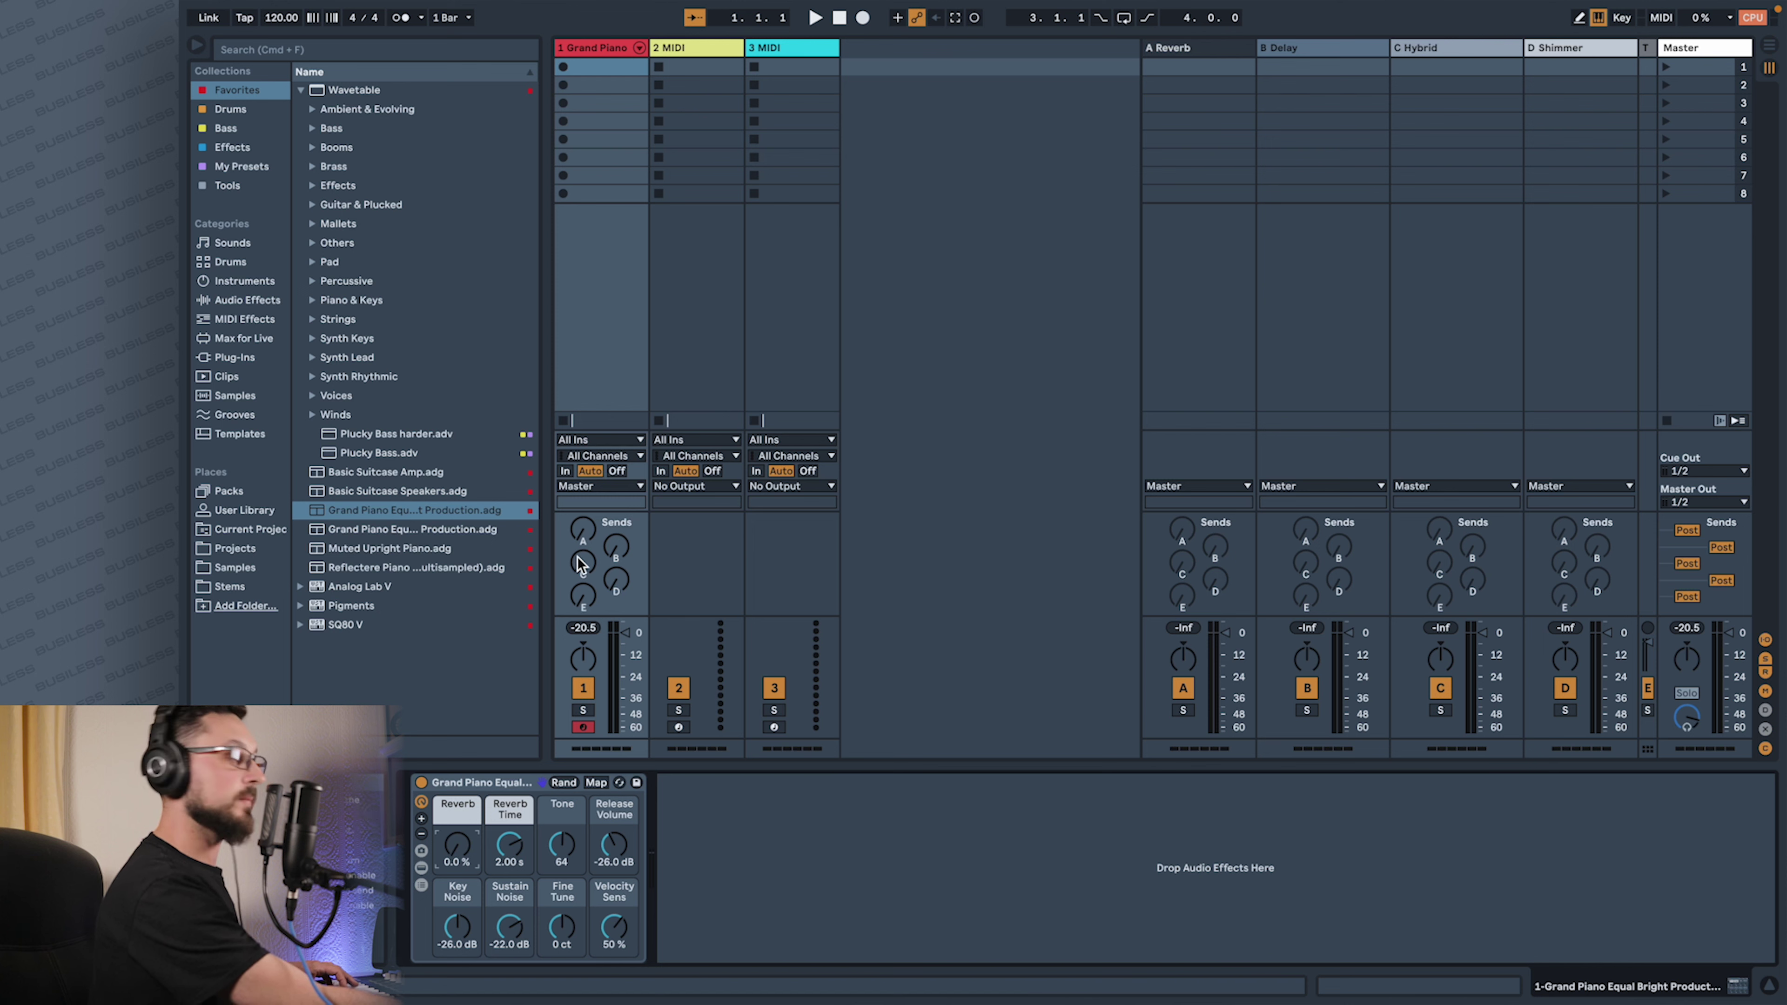
pyautogui.moveTo(582, 565); pyautogui.dragTo(582, 549)
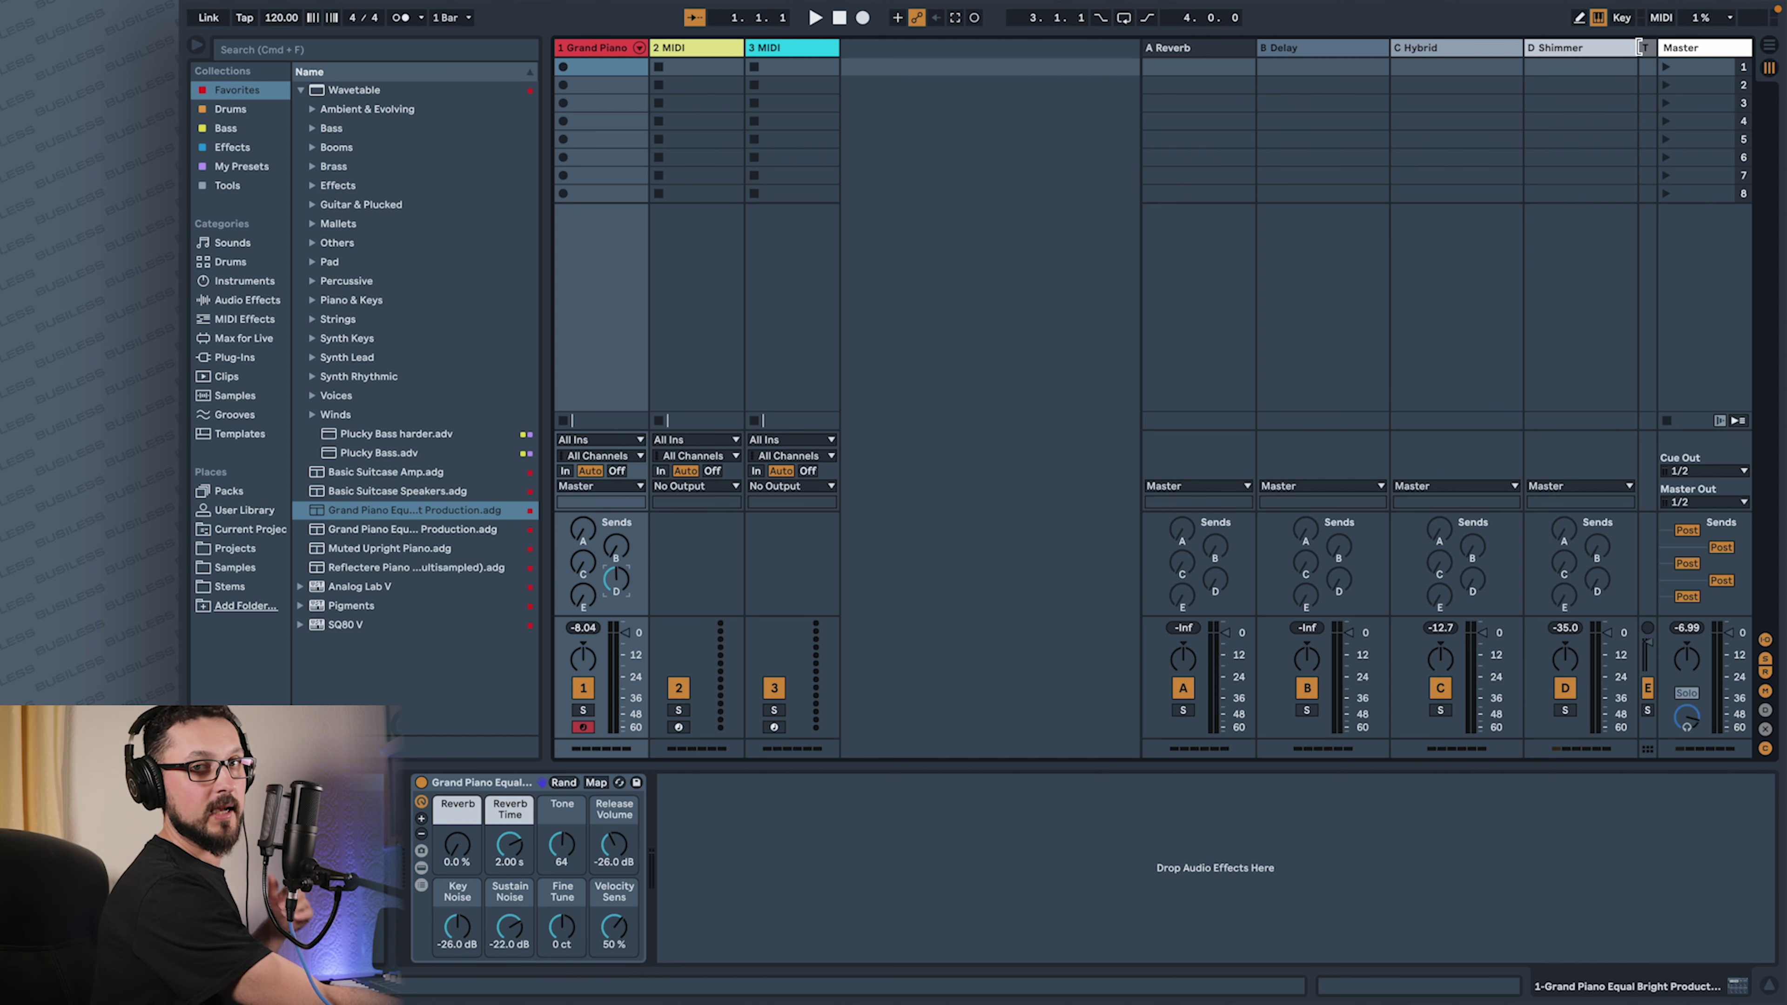
# Step: View the E TAPE-ECHO return's rack and turn up the Grand Piano's send into it
pyautogui.click(1644, 46)
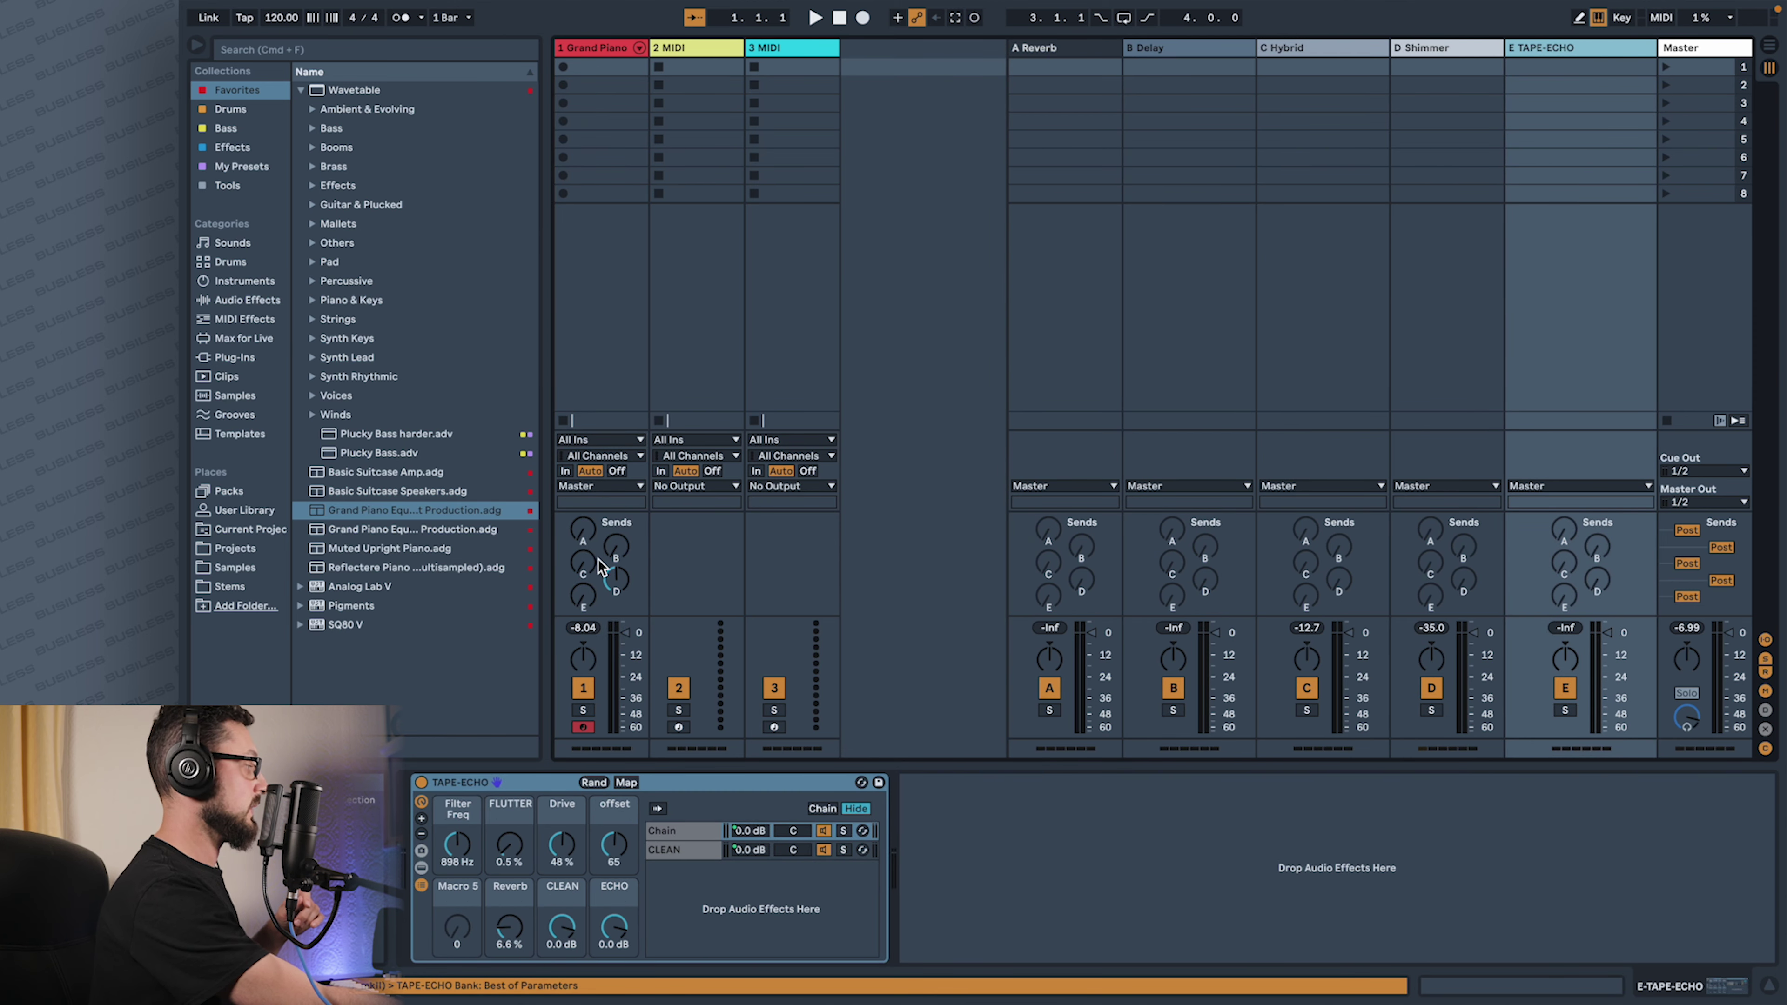
pyautogui.click(610, 574)
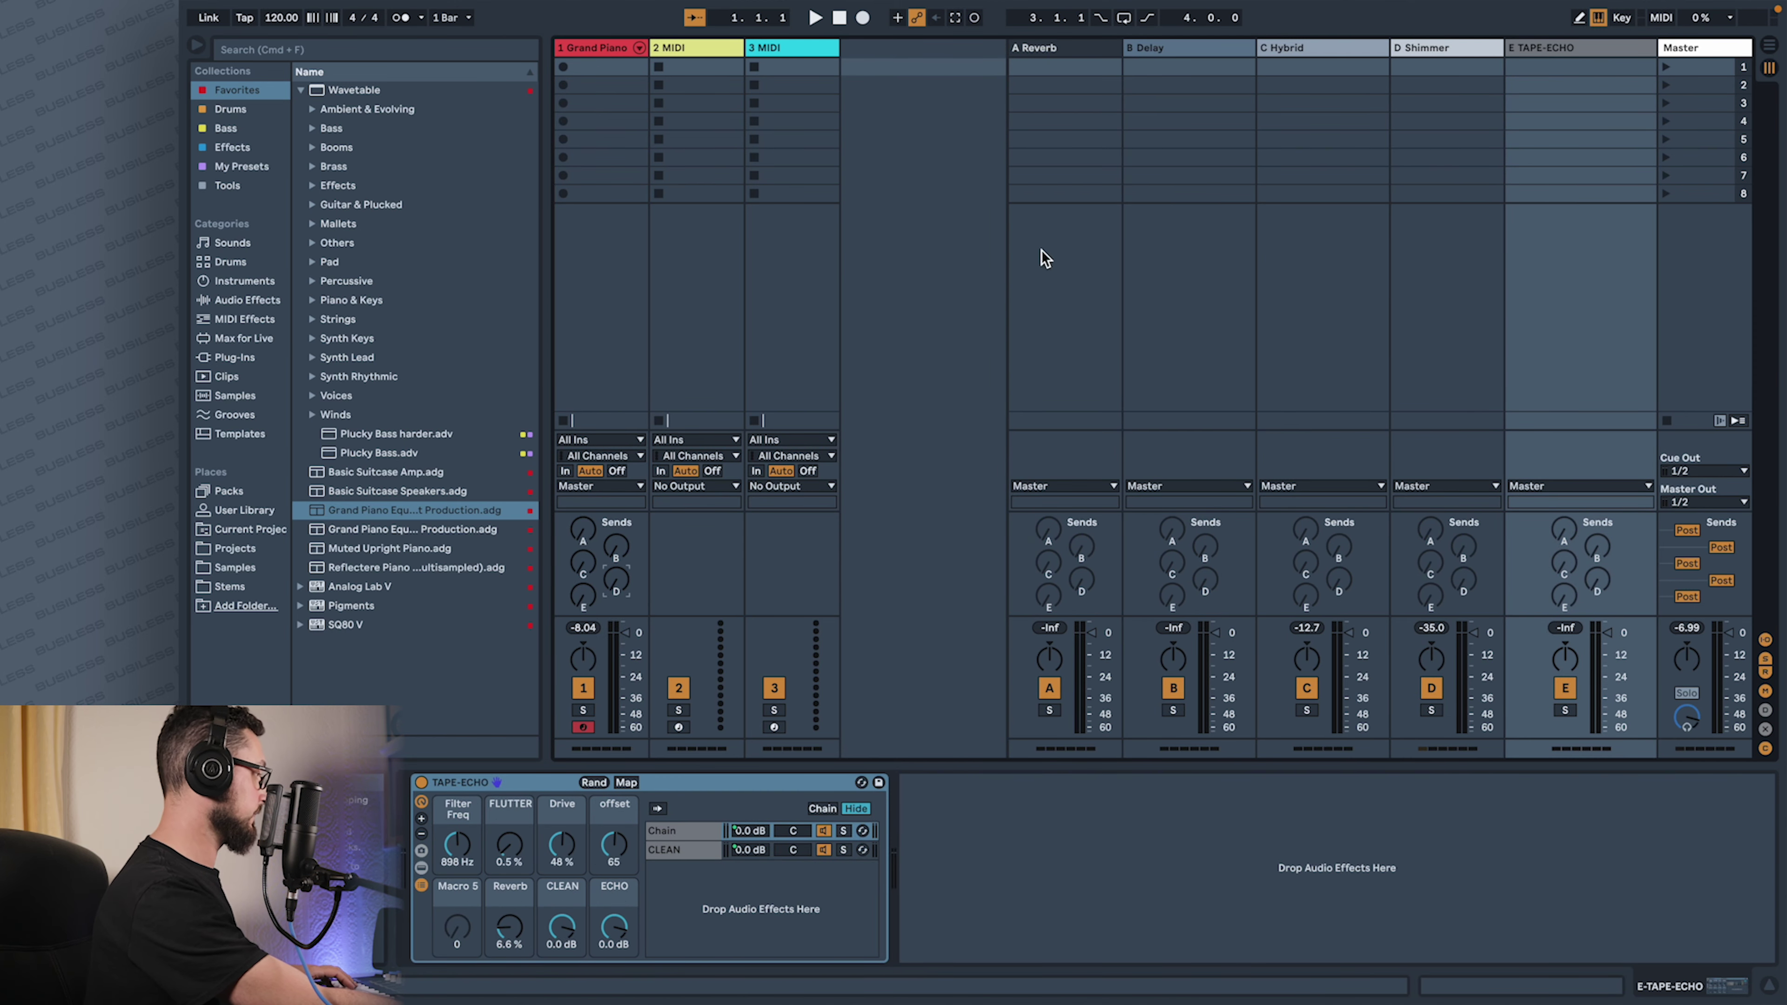
pyautogui.moveTo(587, 604); pyautogui.dragTo(587, 606)
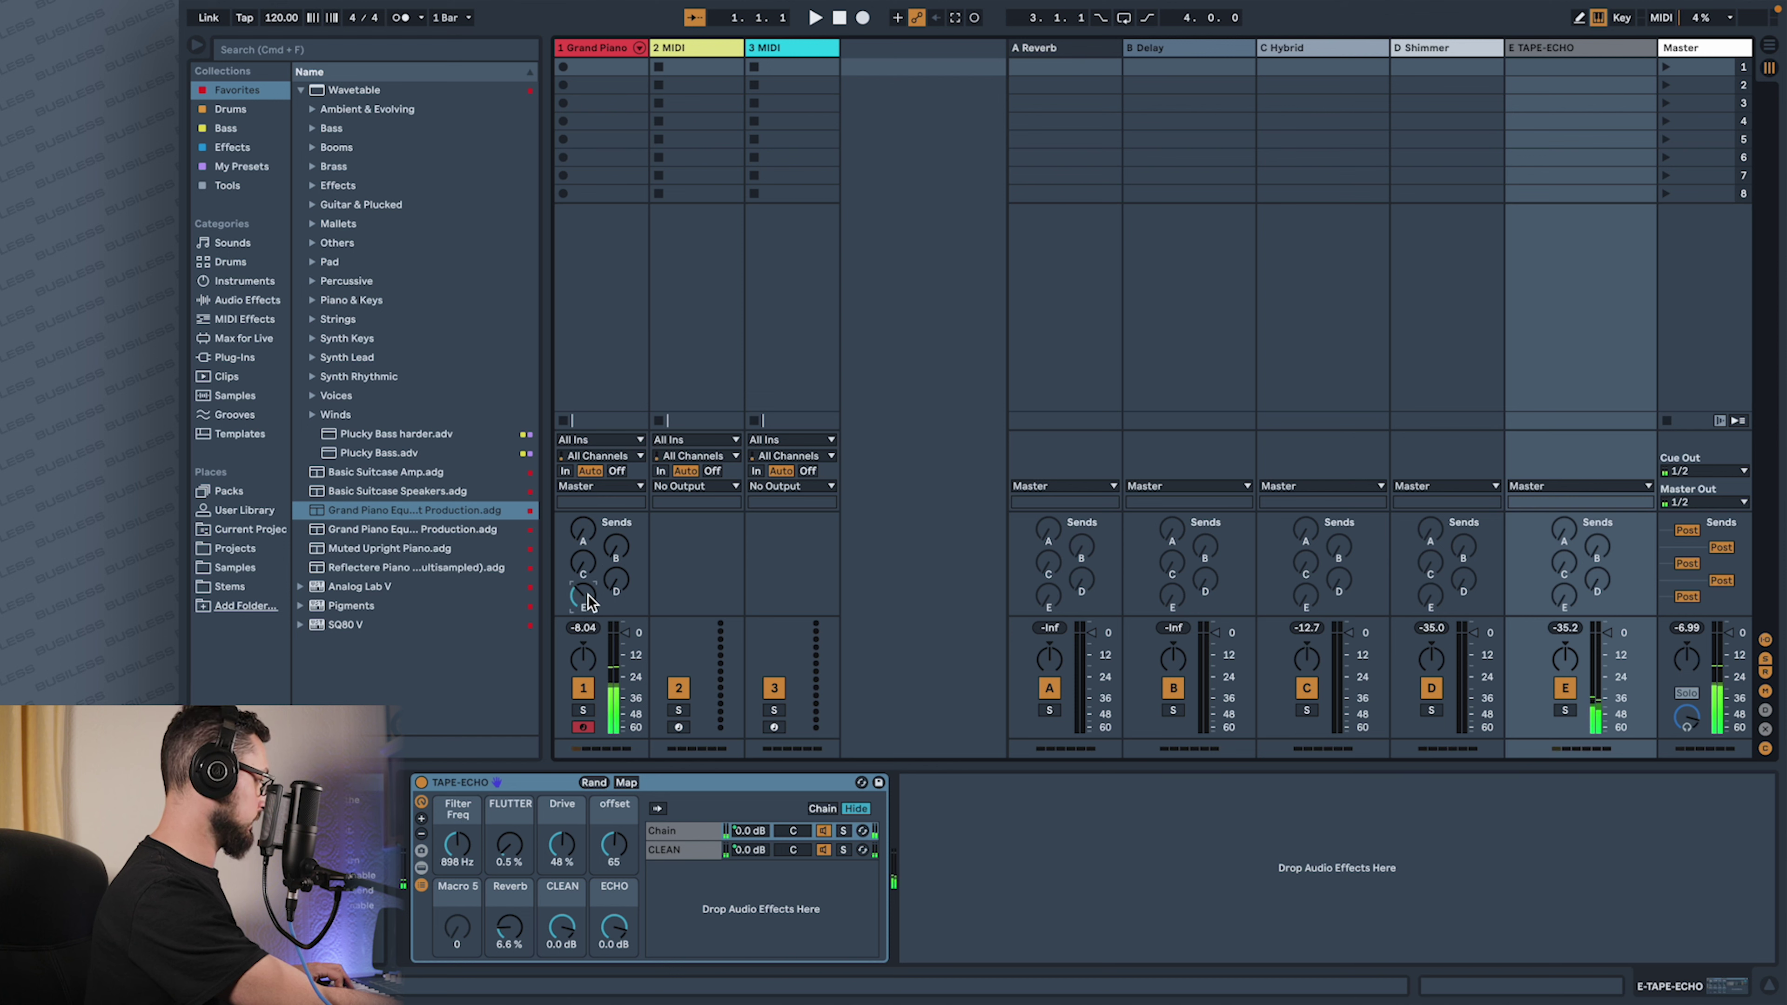